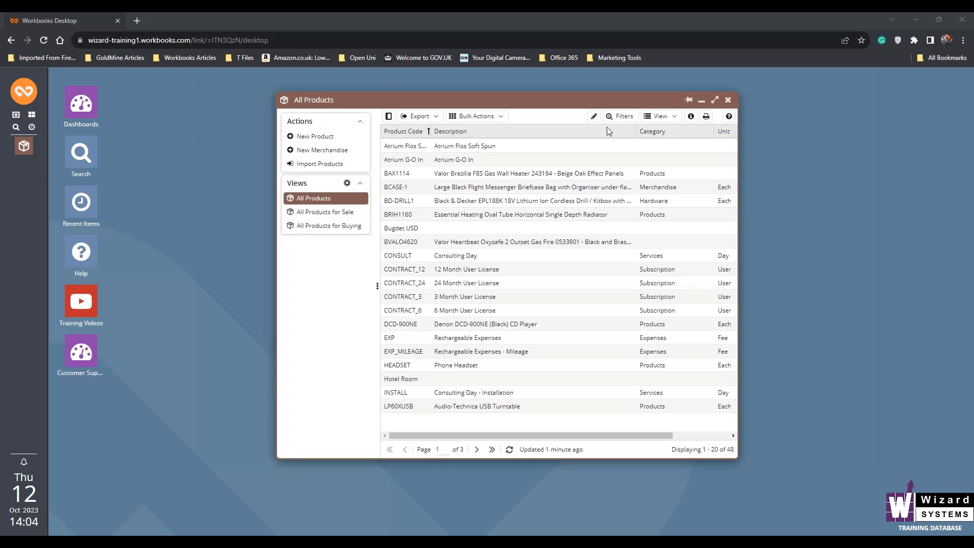
# Open the customer quotations list and start a new customer quotation
pyautogui.moveTo(553, 101); pyautogui.dragTo(537, 102)
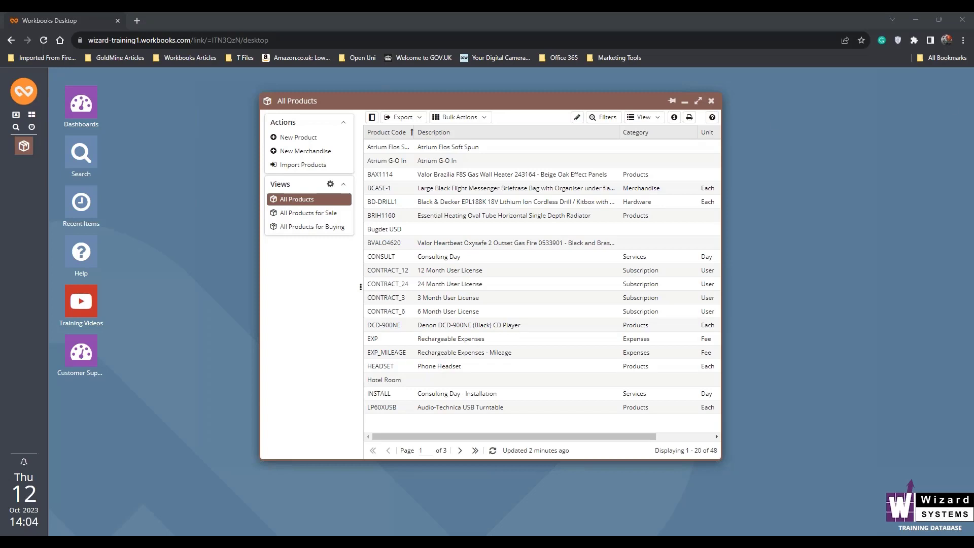
pyautogui.click(24, 92)
pyautogui.moveTo(138, 260)
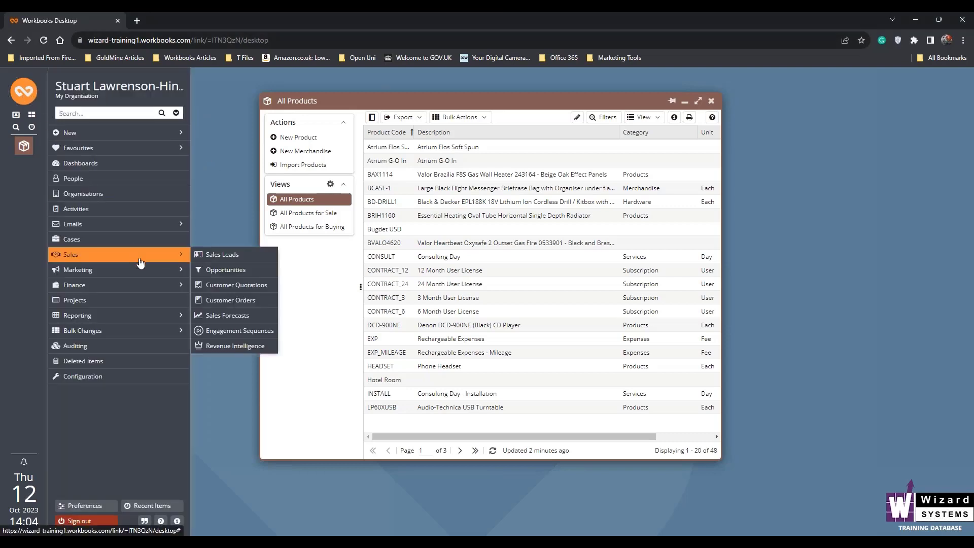
pyautogui.click(210, 283)
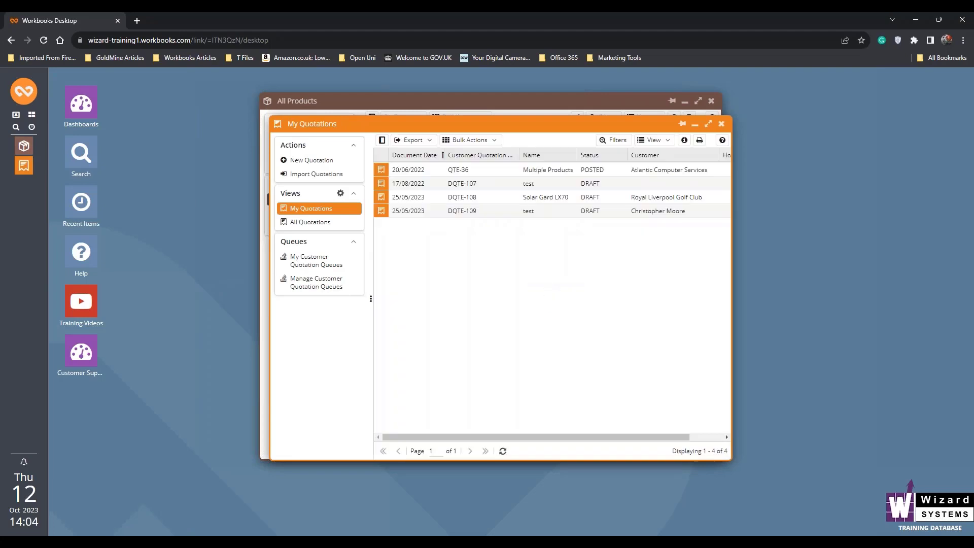
pyautogui.click(316, 161)
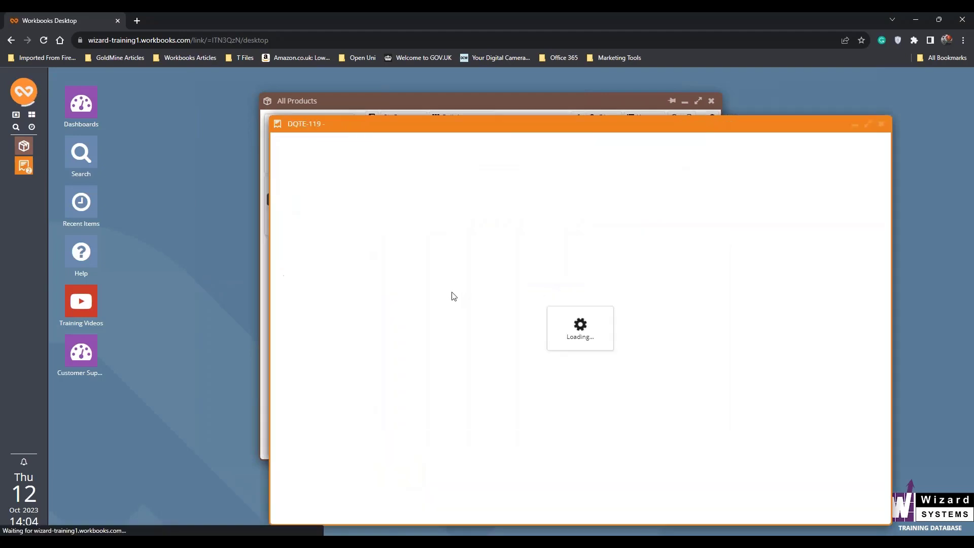
pyautogui.moveTo(436, 128); pyautogui.dragTo(311, 92)
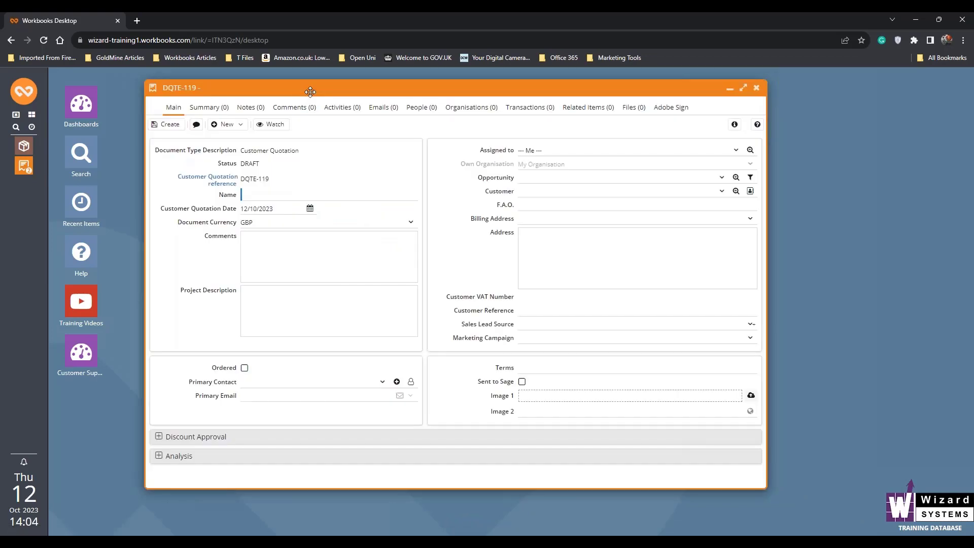
# Name the new quotation "stereo" and create the record
pyautogui.click(292, 195)
pyautogui.write('ster')
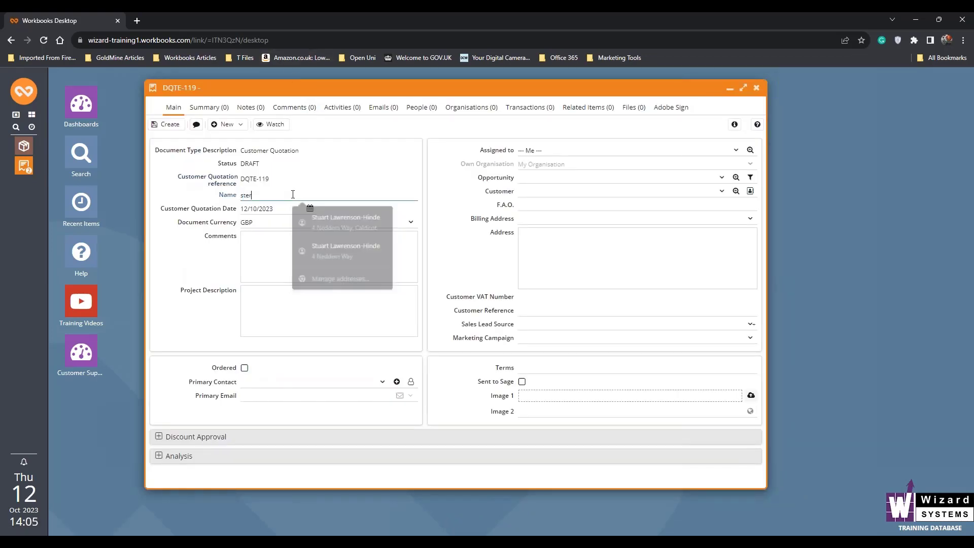
pyautogui.write('oeo')
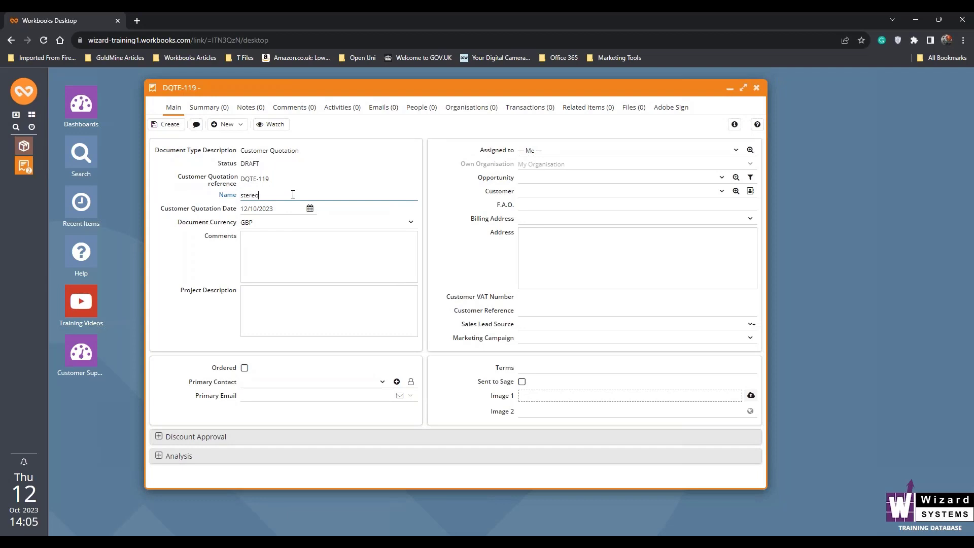
pyautogui.click(170, 125)
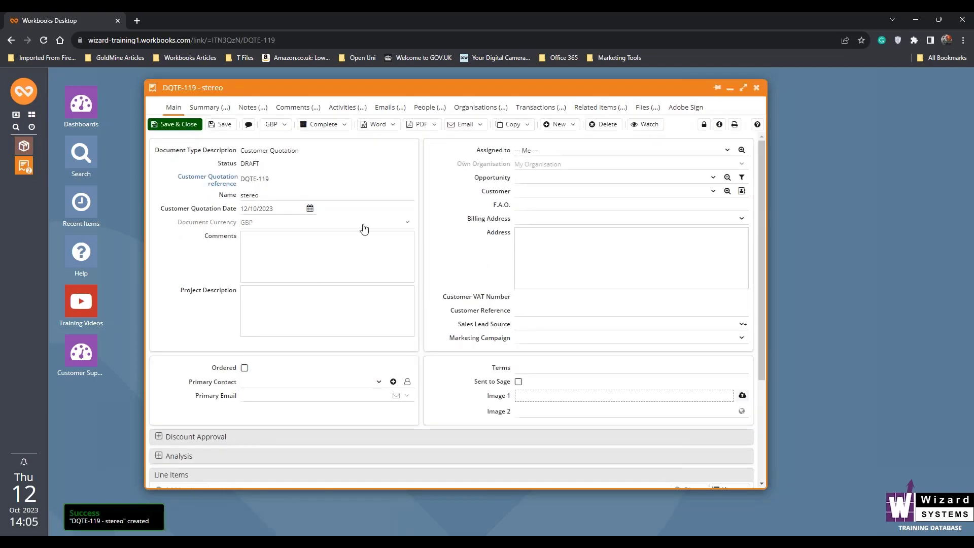
# Add line items for the LP60XUSB Audio-Technica USB Turntable and the DCD-900NE Denon CD Player to the quotation
pyautogui.scroll(-3, 234, 354)
pyautogui.click(185, 342)
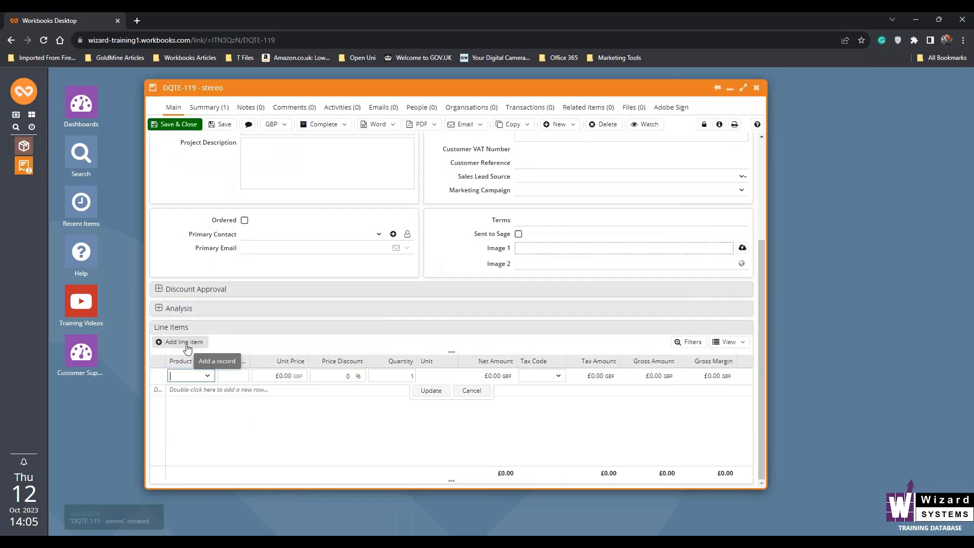
pyautogui.write('lp')
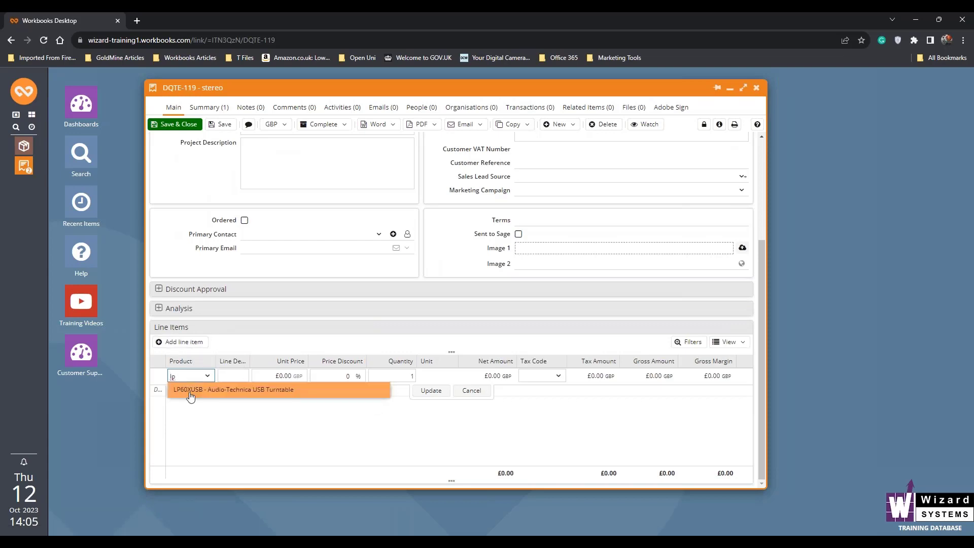
pyautogui.click(192, 394)
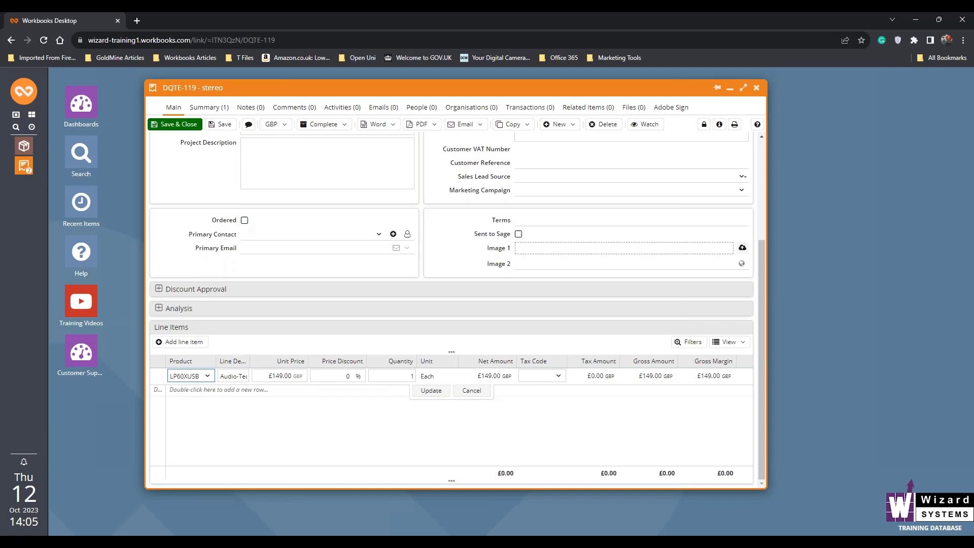
pyautogui.click(193, 342)
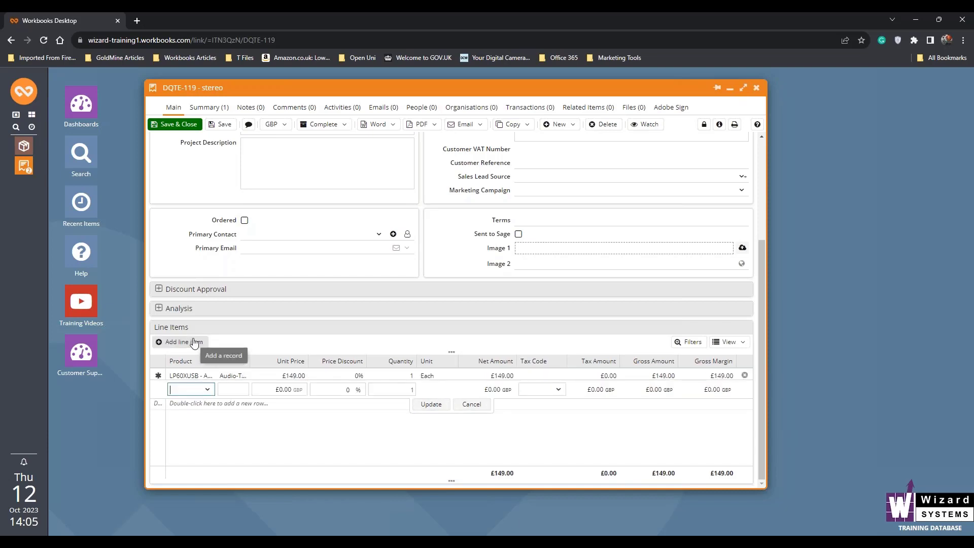
pyautogui.write('dcd')
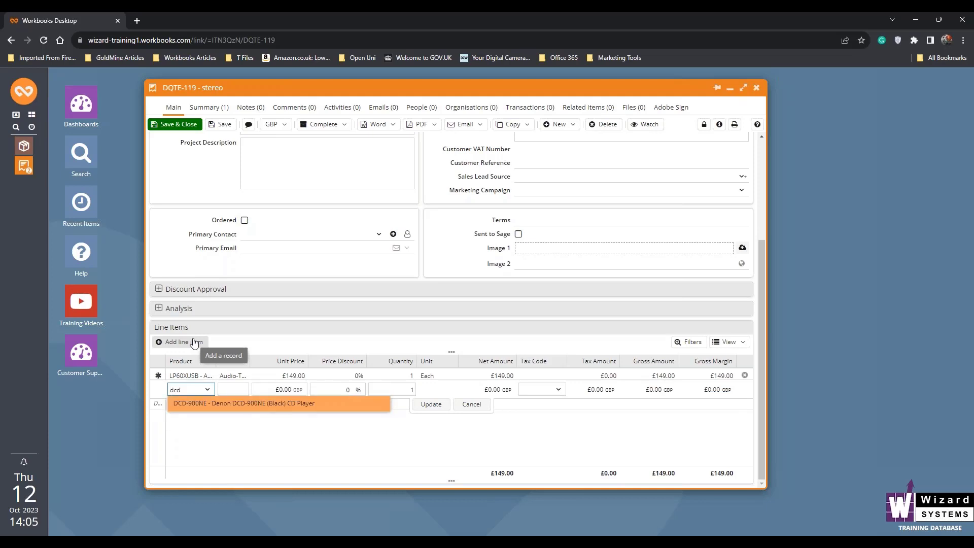
pyautogui.click(206, 403)
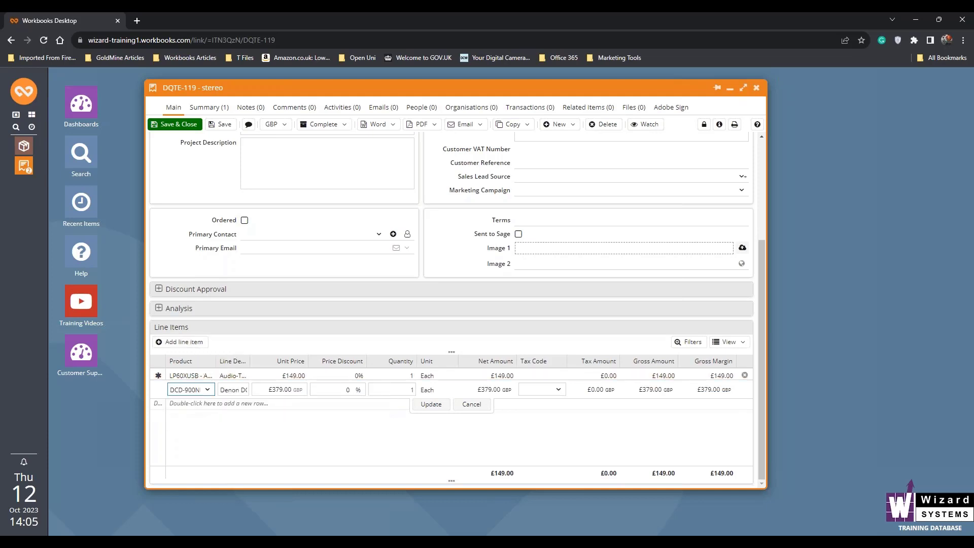
# Add line items for the RS202D Yamaha Stereo Receiver and the ZDP6PXR Wharfedale Diamond 230 Speakers to the quotation
pyautogui.click(187, 343)
pyautogui.write('rs')
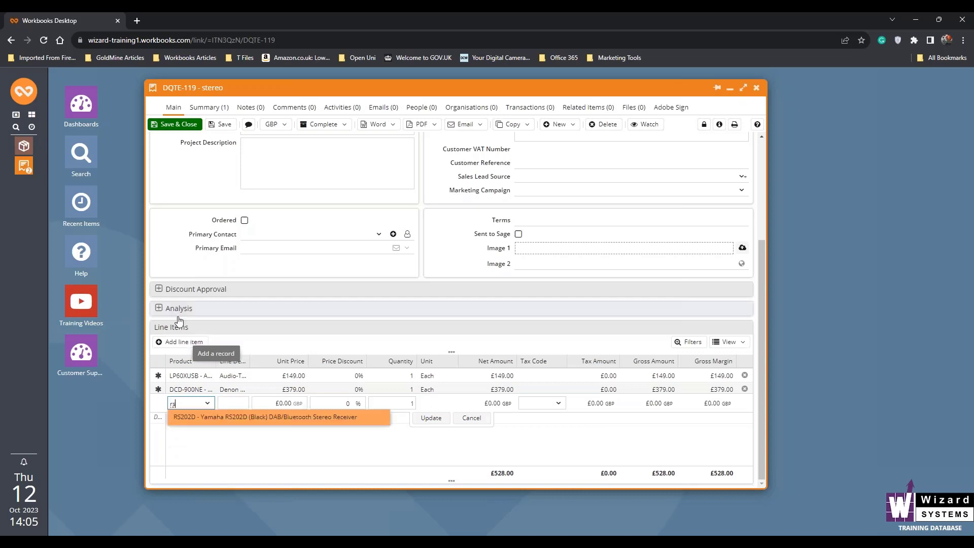
pyautogui.click(205, 419)
pyautogui.click(186, 342)
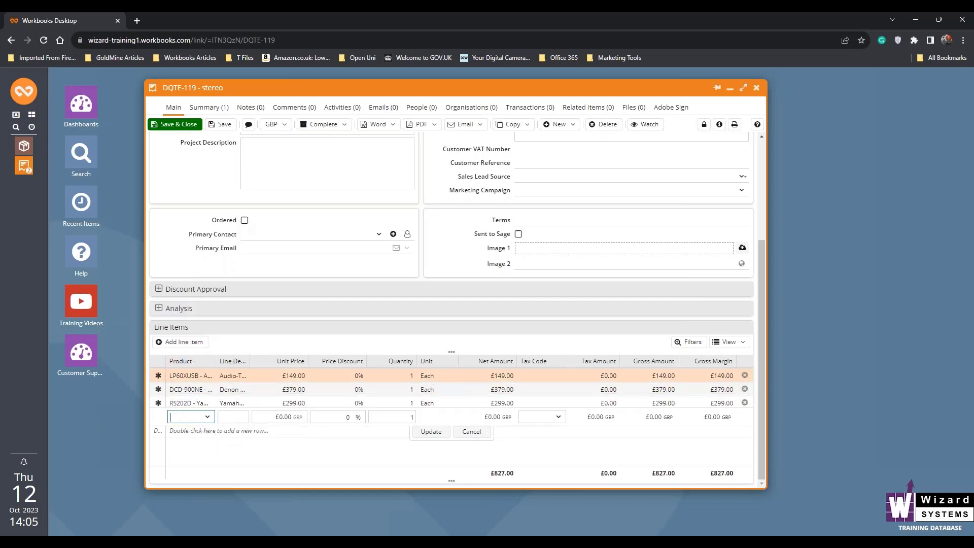
pyautogui.write('z')
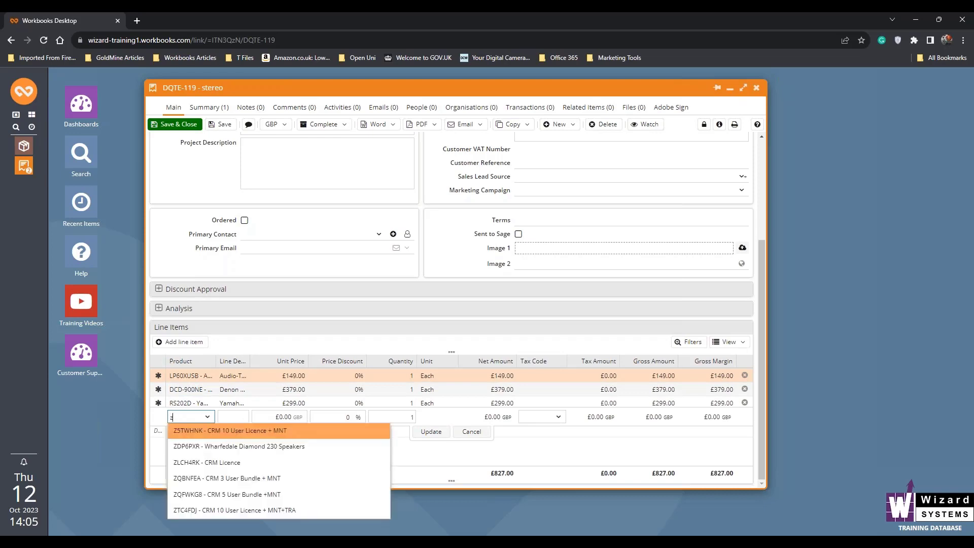
pyautogui.write('dp')
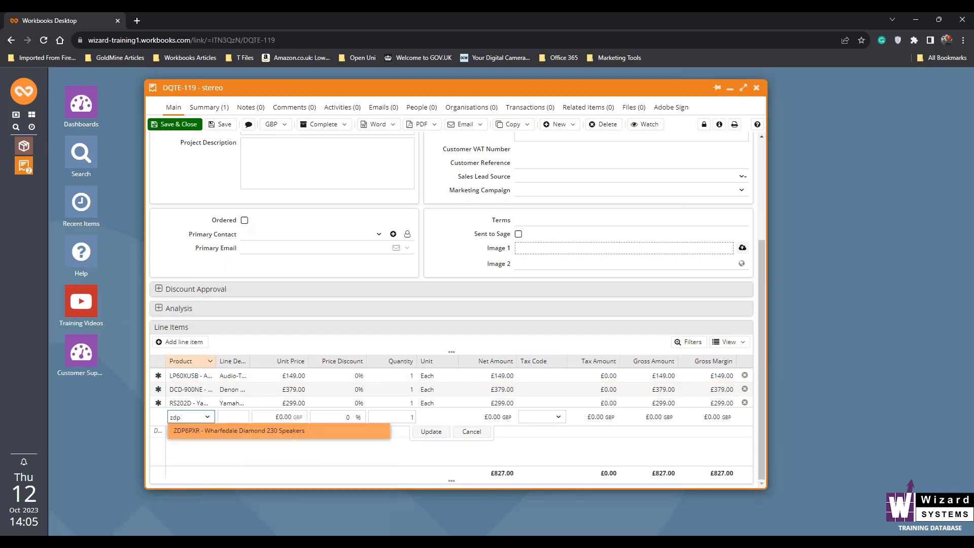
pyautogui.click(255, 435)
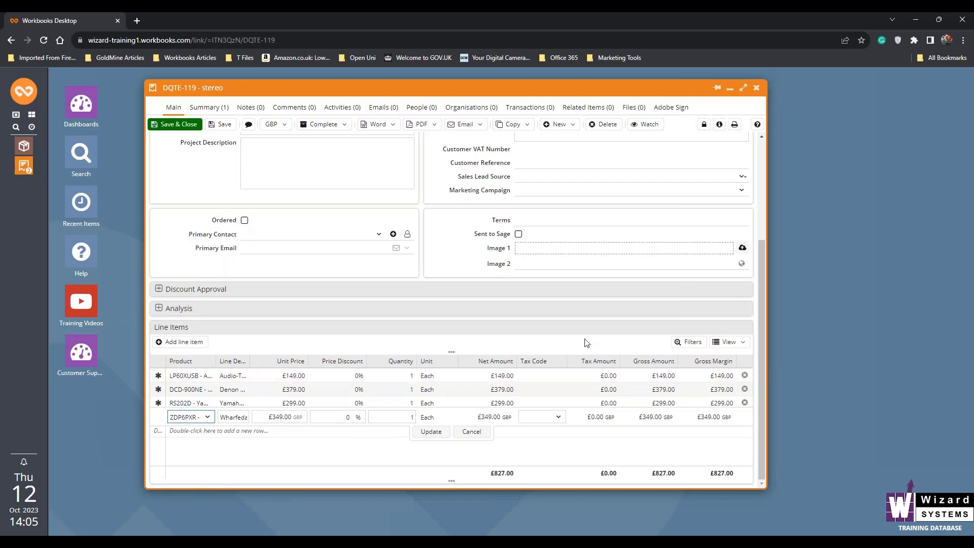
pyautogui.click(432, 431)
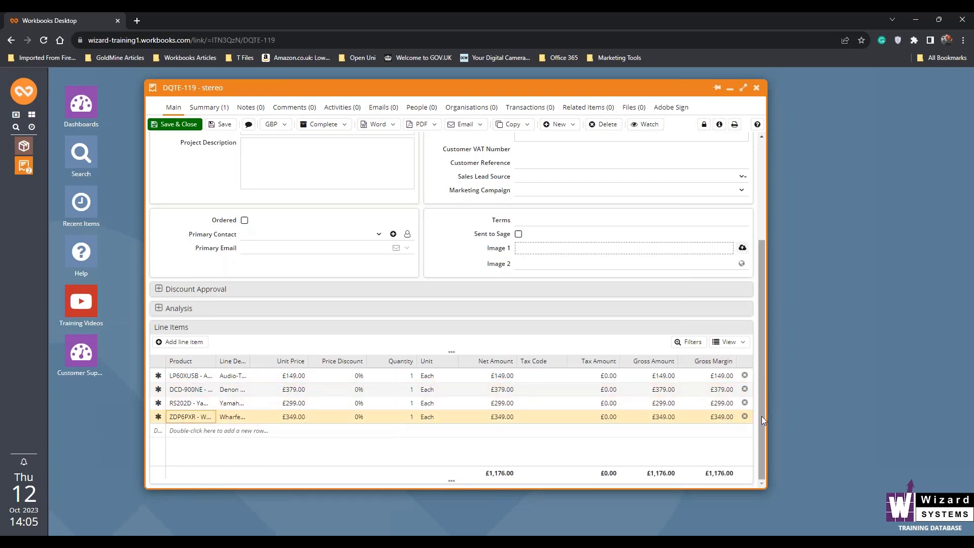
# Save the stereo quotation and review its line items
pyautogui.moveTo(757, 447); pyautogui.dragTo(761, 334)
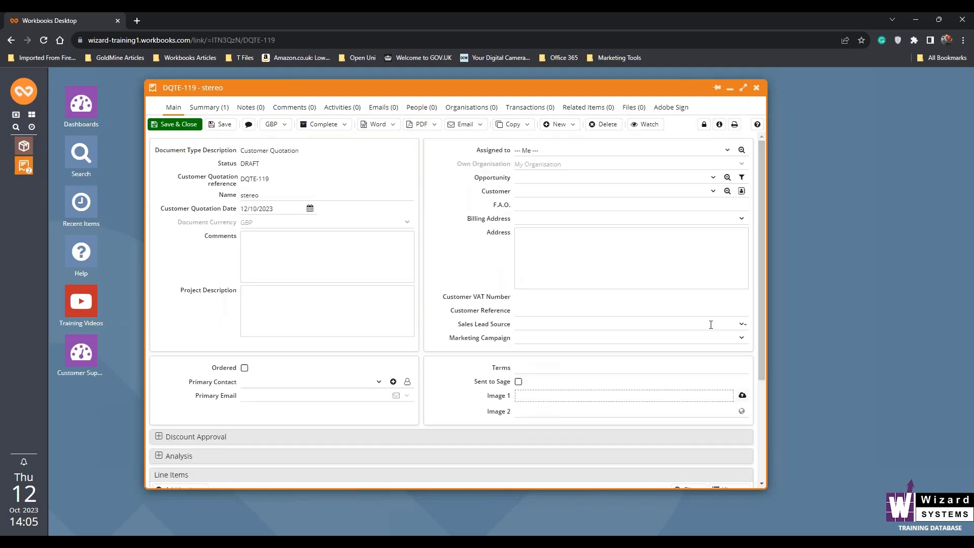
pyautogui.scroll(-3, 743, 337)
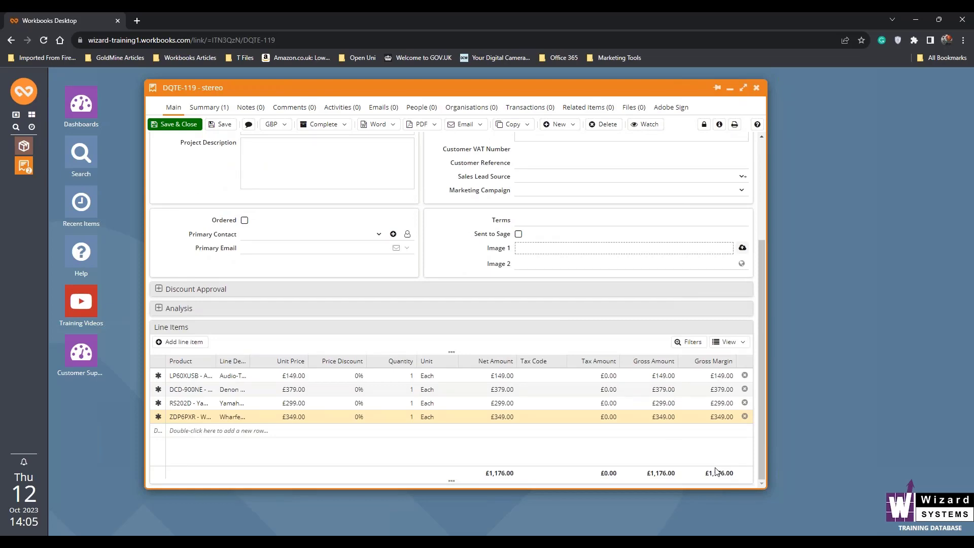
pyautogui.click(215, 128)
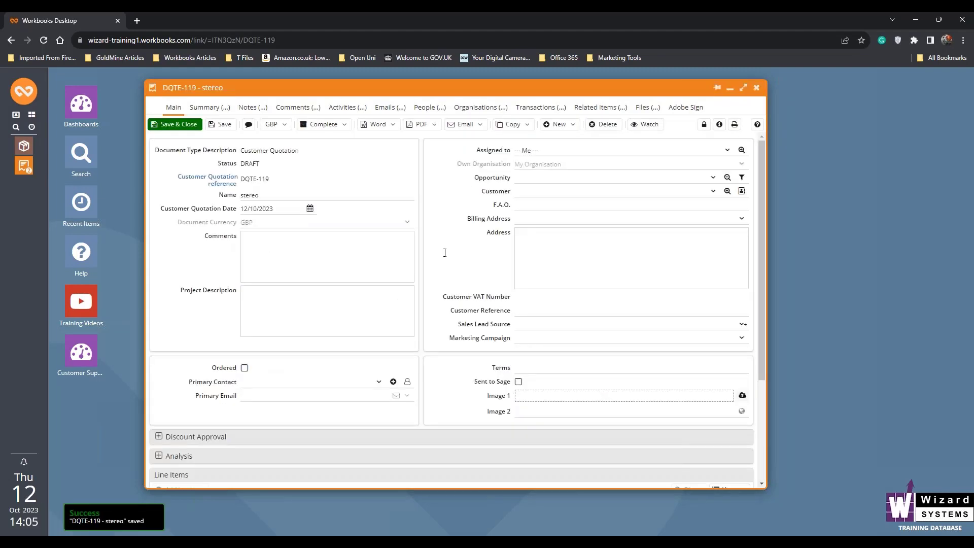
pyautogui.scroll(-3, 446, 252)
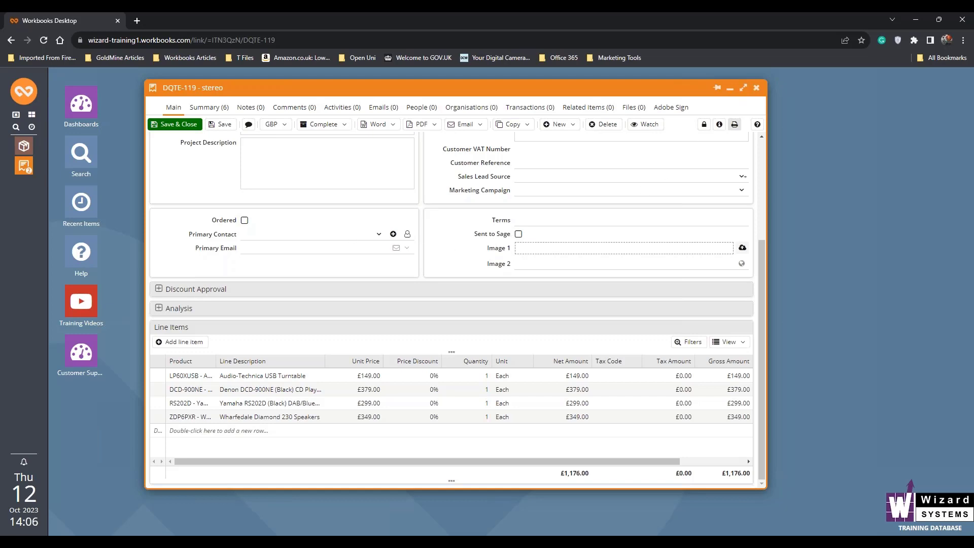
# Close the stereo quotation and spread the My Quotations and All Products windows apart so both can be reached
pyautogui.click(757, 89)
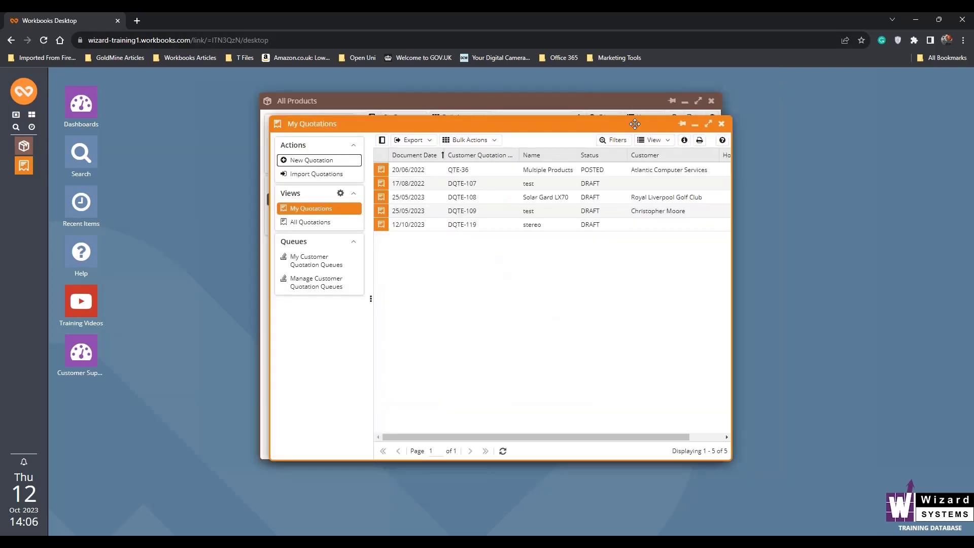
pyautogui.moveTo(570, 124); pyautogui.dragTo(425, 127)
pyautogui.moveTo(609, 101); pyautogui.dragTo(753, 92)
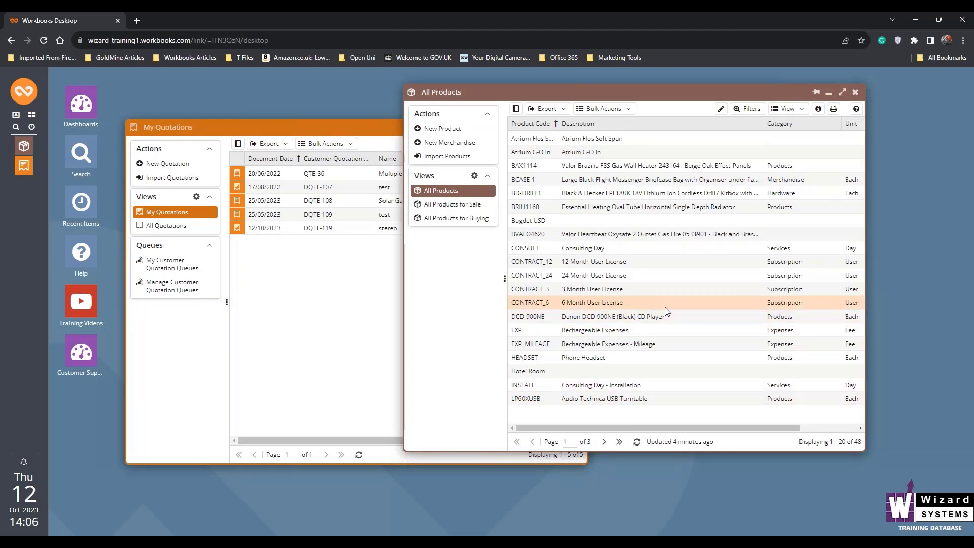
# Create and save a new product with the description "Super Stereo" and the unit Bundle
pyautogui.click(433, 128)
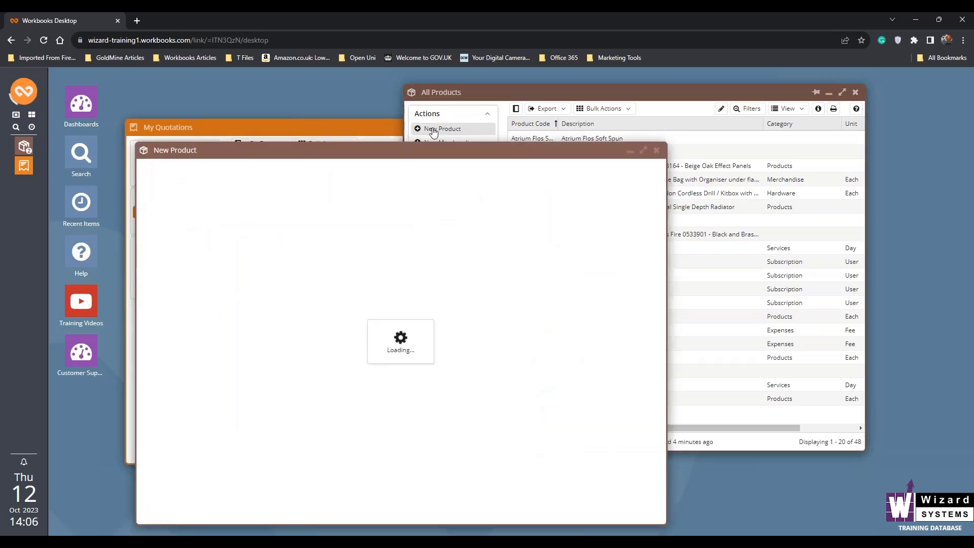
pyautogui.click(315, 193)
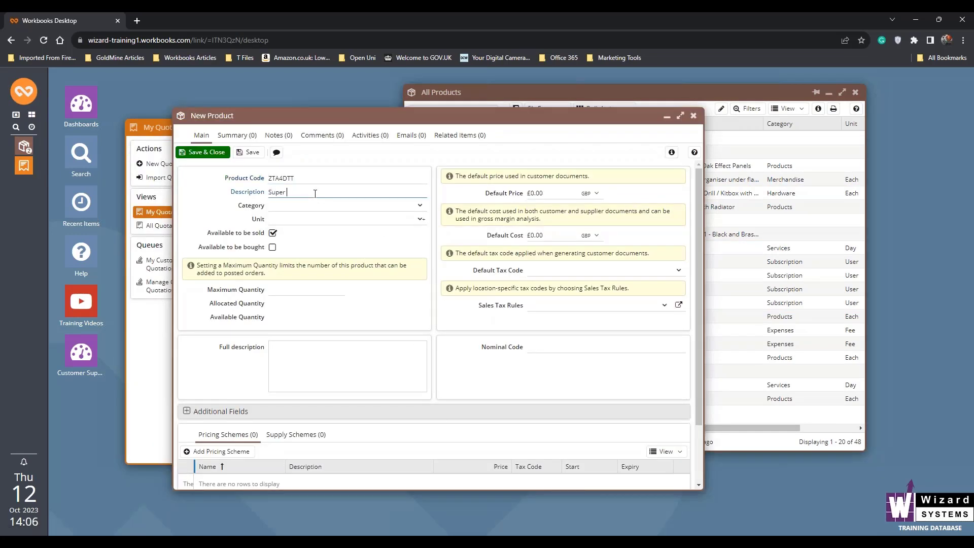
pyautogui.write('Super Stereo')
pyautogui.click(420, 220)
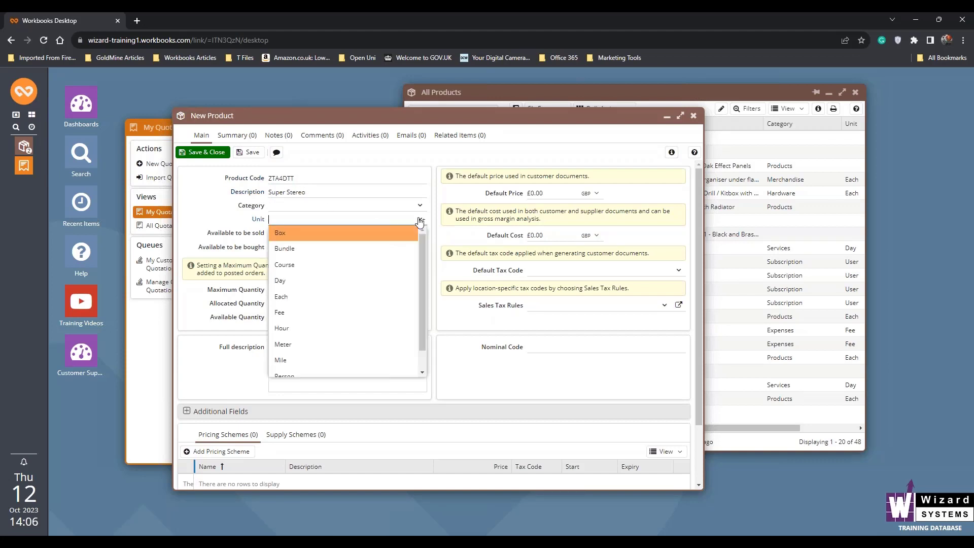
pyautogui.click(383, 249)
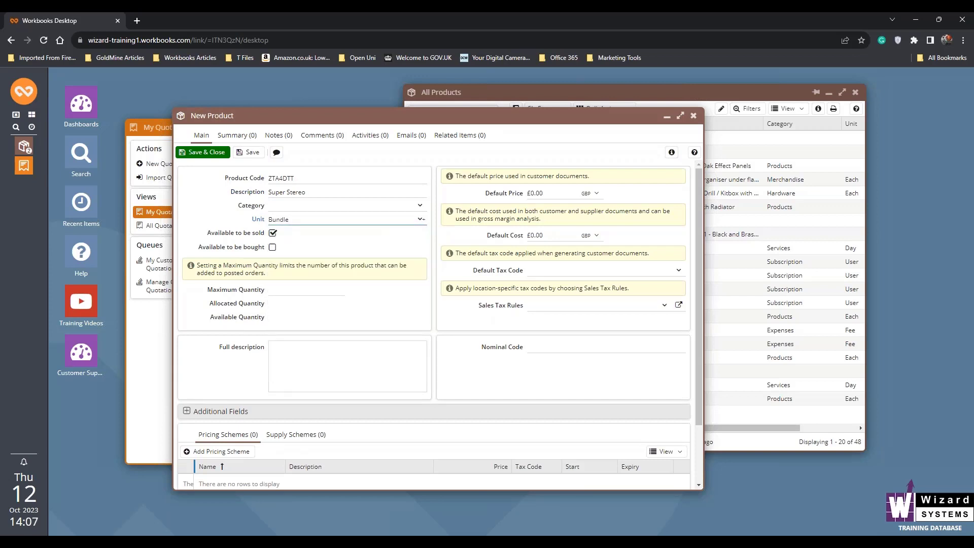
pyautogui.click(251, 153)
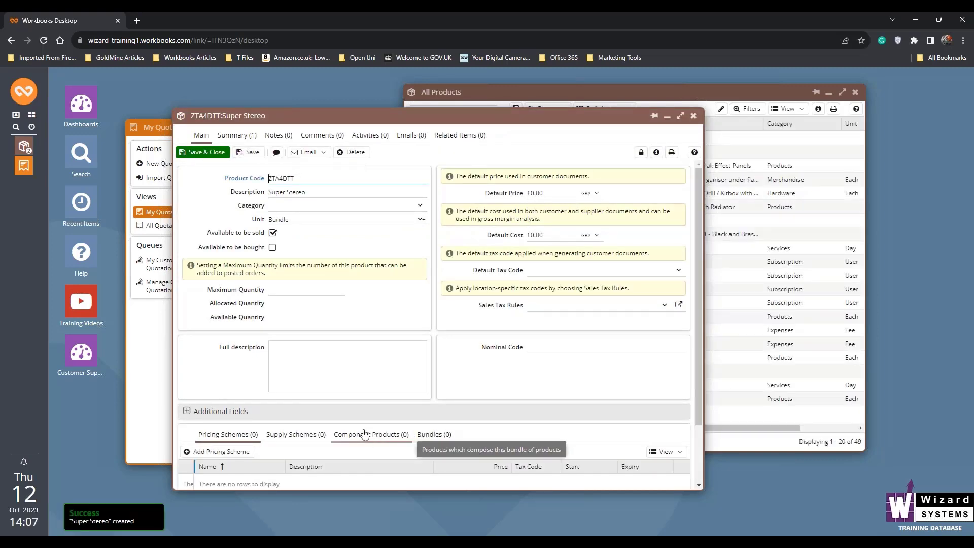
# Add LP60XUSB Audio-Technica USB Turntable as a component product of Super Stereo, with Expand on add enabled, and save it
pyautogui.moveTo(400, 116); pyautogui.dragTo(415, 95)
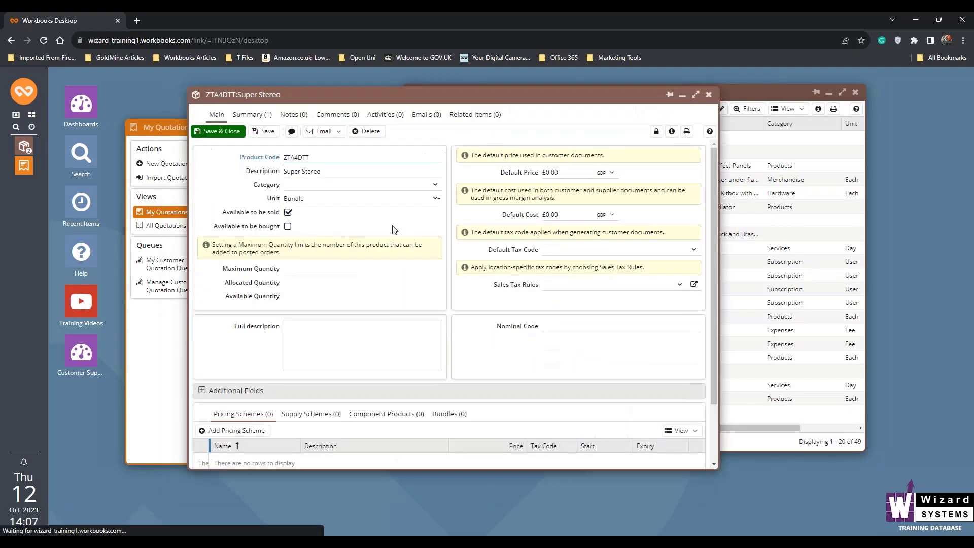
pyautogui.click(387, 417)
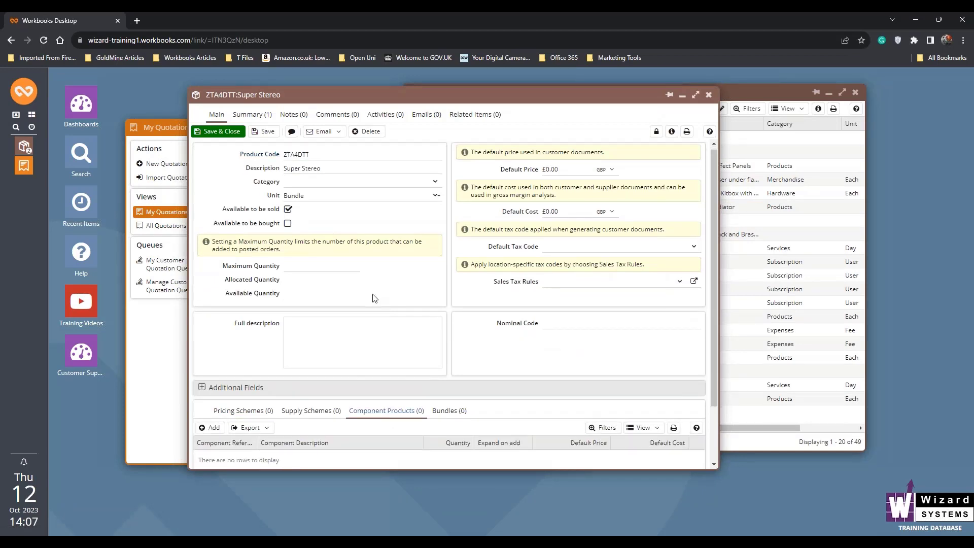
pyautogui.scroll(-2, 370, 300)
pyautogui.click(214, 360)
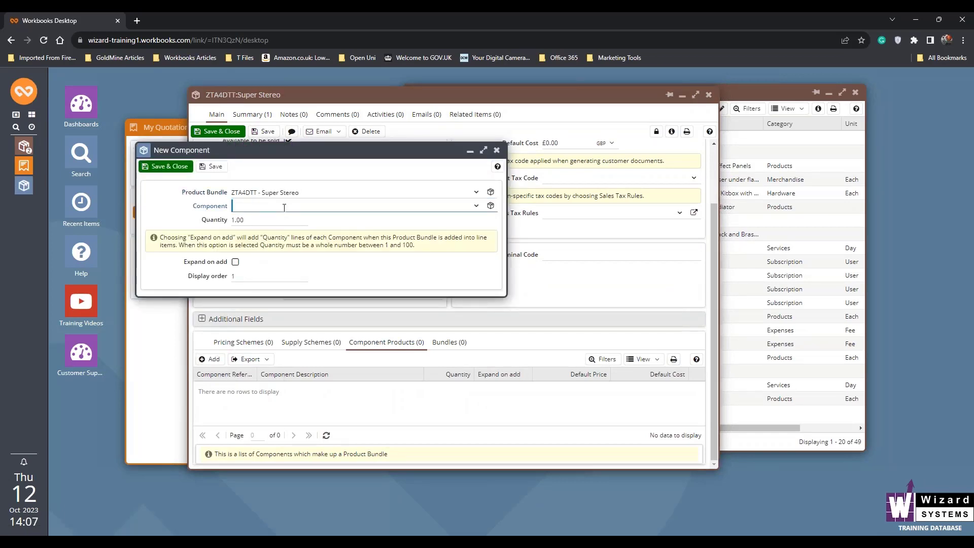
pyautogui.write('lp')
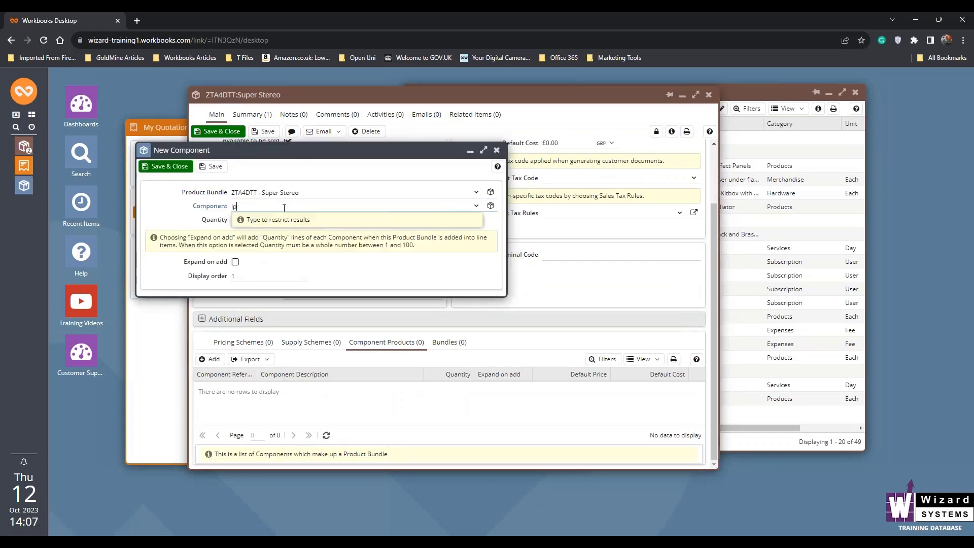
pyautogui.press('Return')
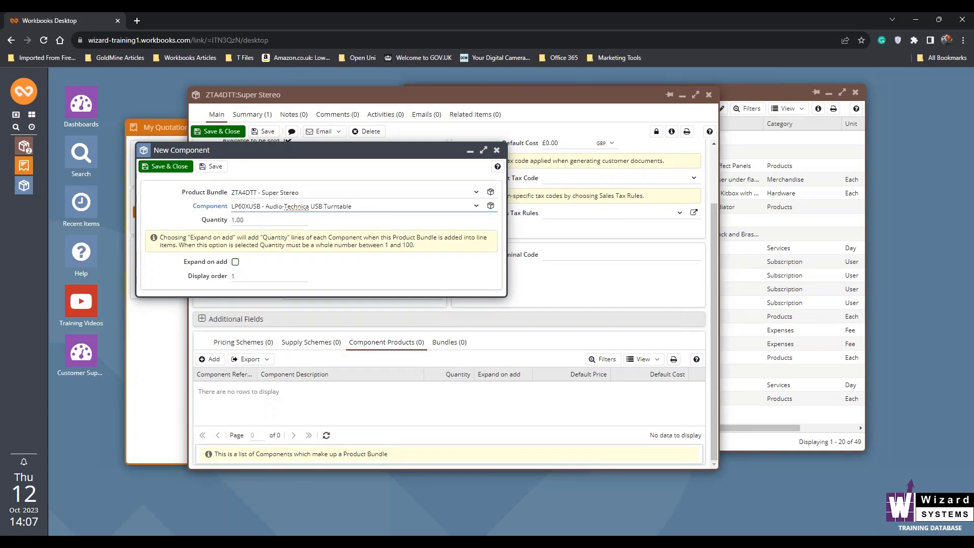
pyautogui.click(235, 262)
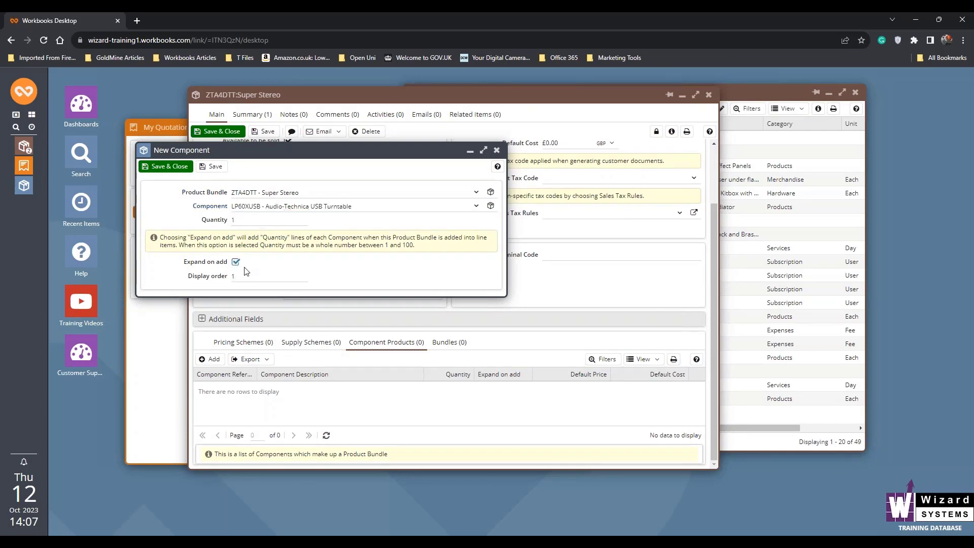
pyautogui.click(167, 168)
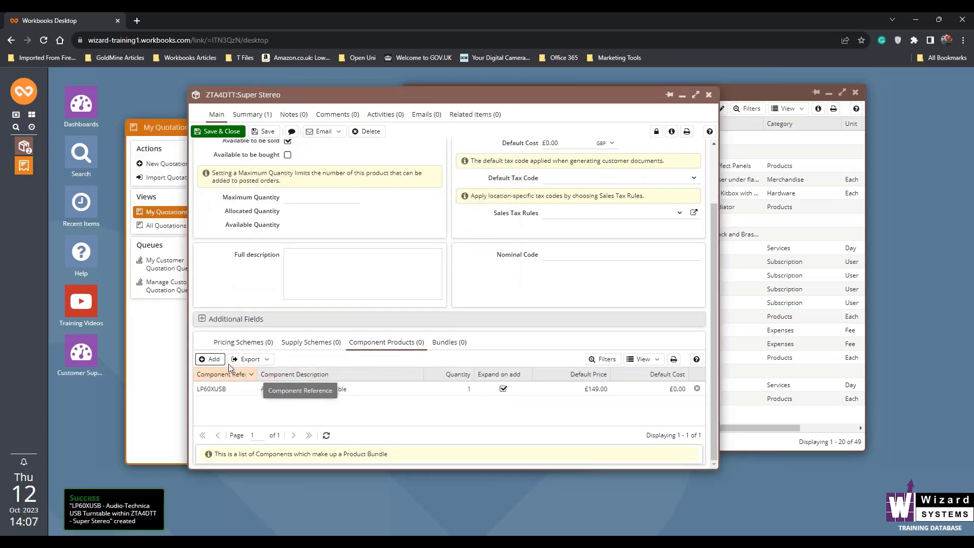
# Add the DCD-900NE Denon CD Player as a Super Stereo component with Expand on add enabled, and save it
pyautogui.click(209, 360)
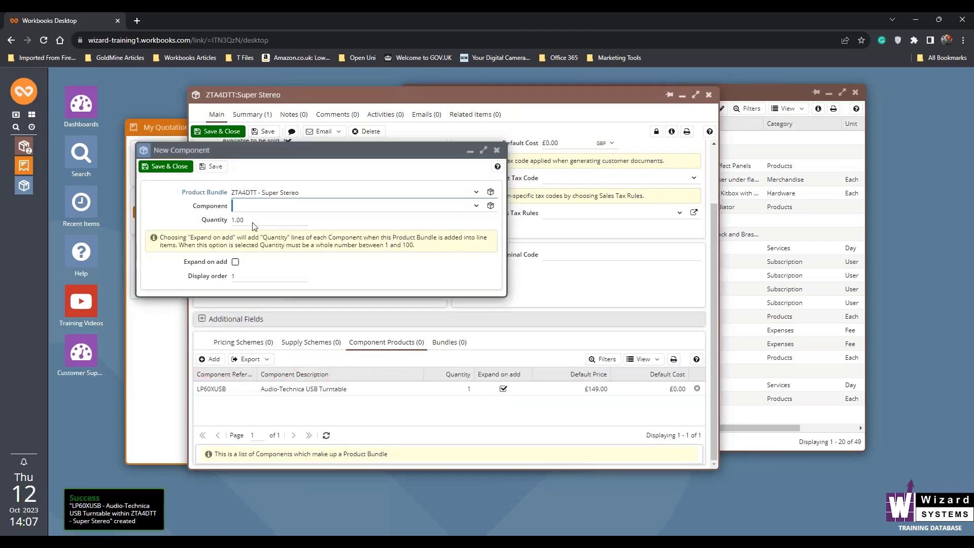
pyautogui.click(266, 204)
pyautogui.write('dcd')
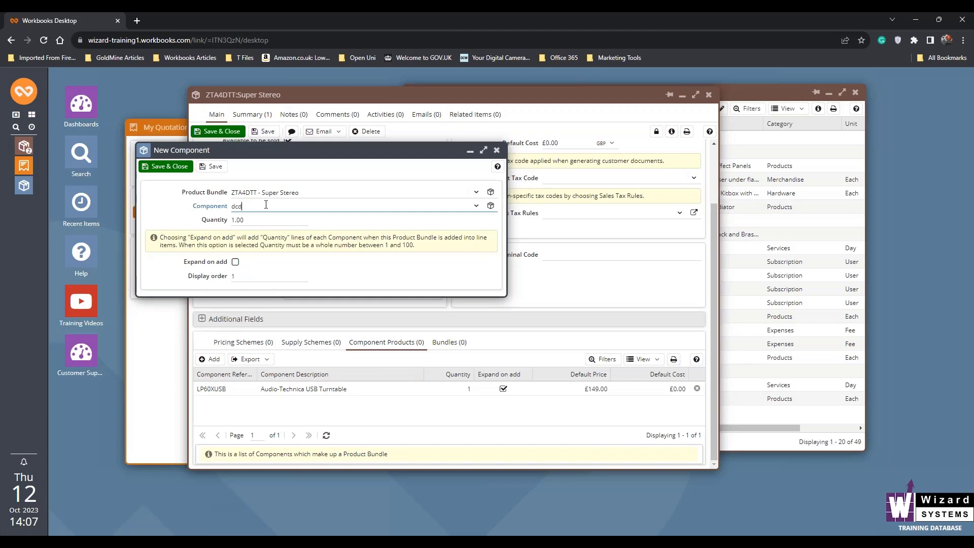
pyautogui.press('Return')
pyautogui.click(236, 262)
pyautogui.click(166, 166)
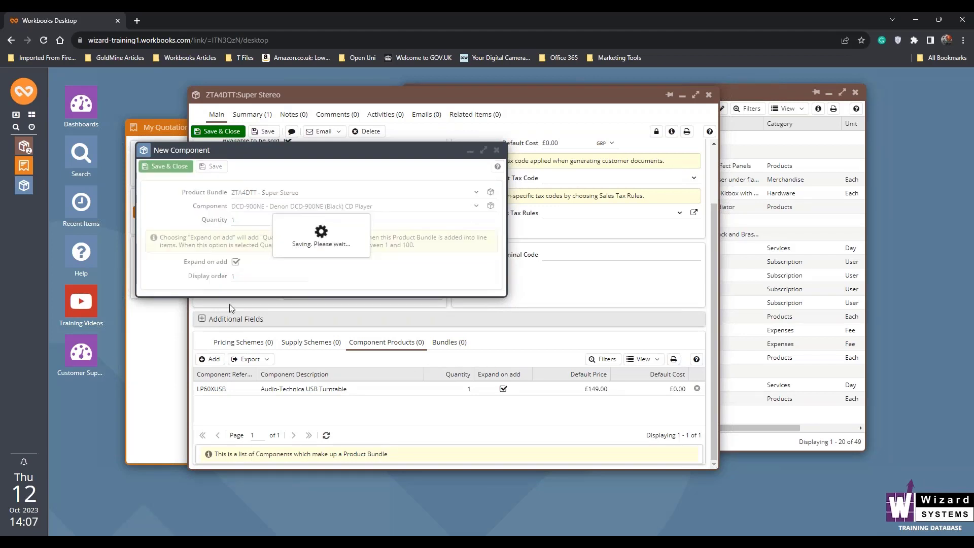
# Add the RS202D Yamaha DAB/Bluetooth Stereo Receiver as a Super Stereo component with Expand on add enabled, and save it
pyautogui.click(210, 359)
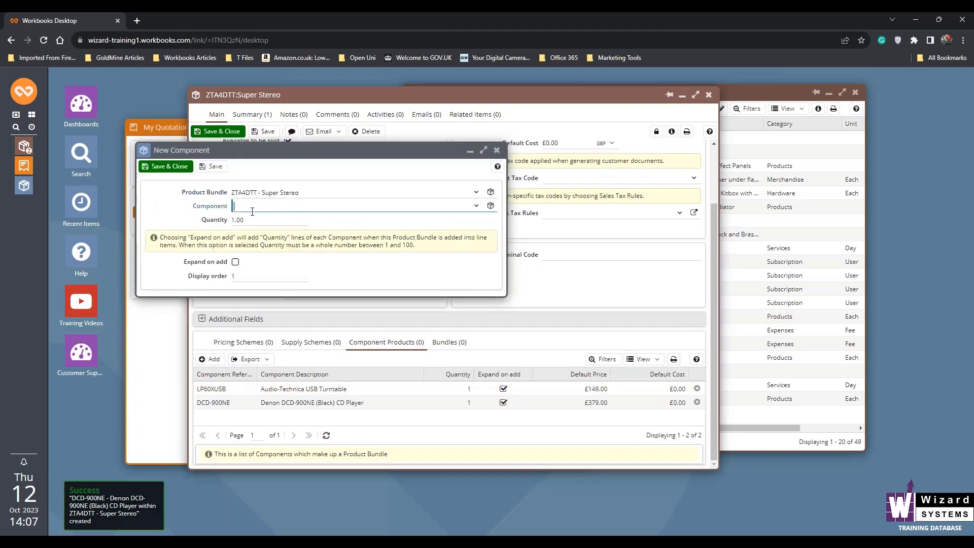
pyautogui.write('rs')
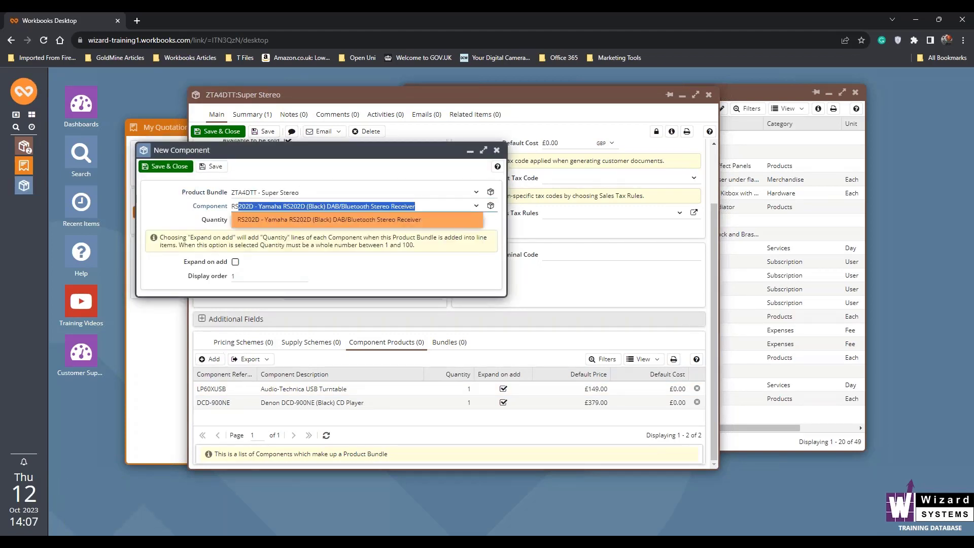
pyautogui.click(241, 220)
pyautogui.click(235, 261)
pyautogui.click(166, 166)
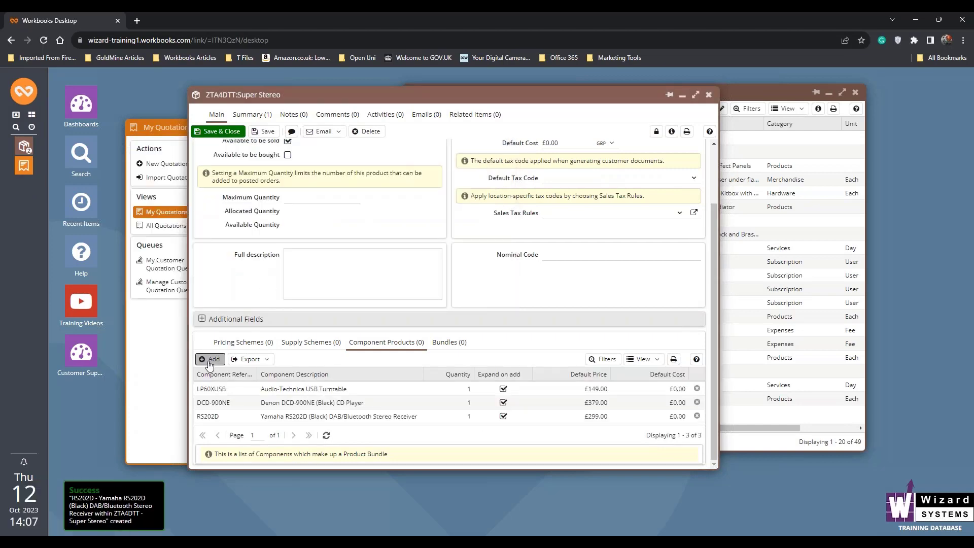
# Add the ZDP6PXR Wharfedale Diamond 230 Speakers as a Super Stereo component with Expand on add enabled, and save it
pyautogui.click(209, 358)
pyautogui.click(266, 203)
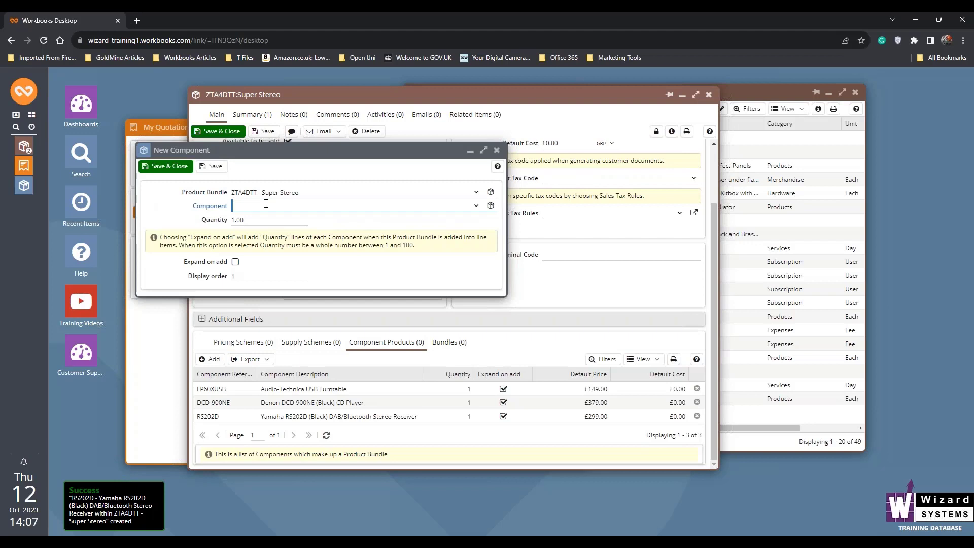
pyautogui.write('Z')
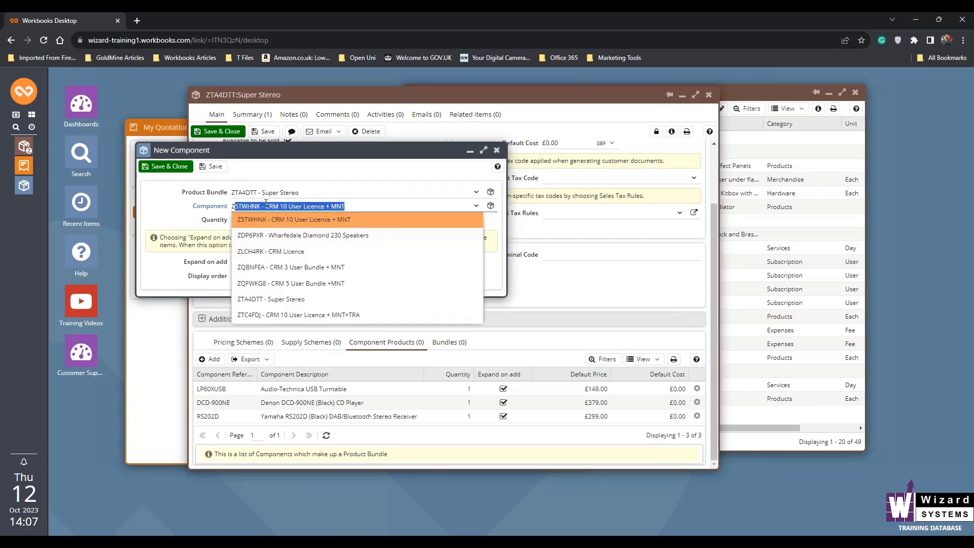
pyautogui.write('DP')
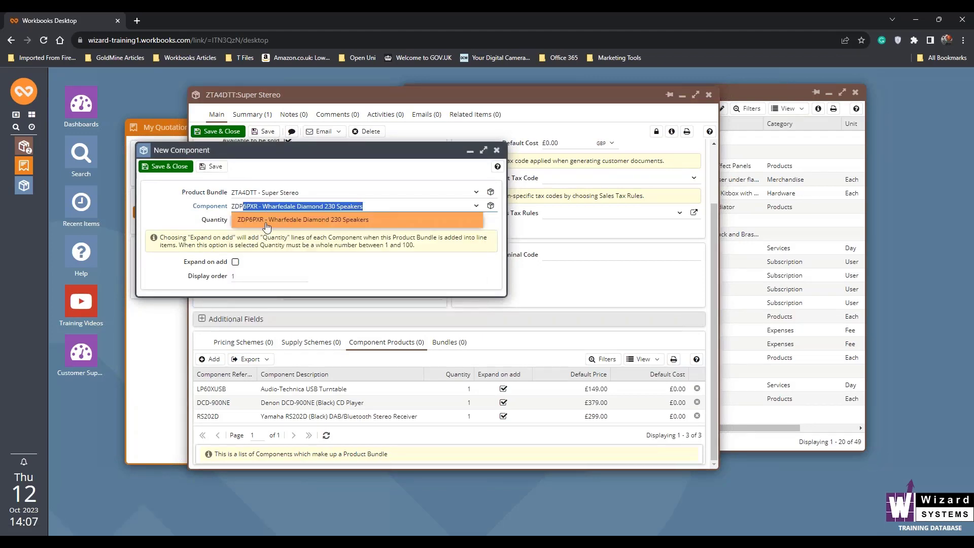
pyautogui.click(269, 219)
pyautogui.click(235, 262)
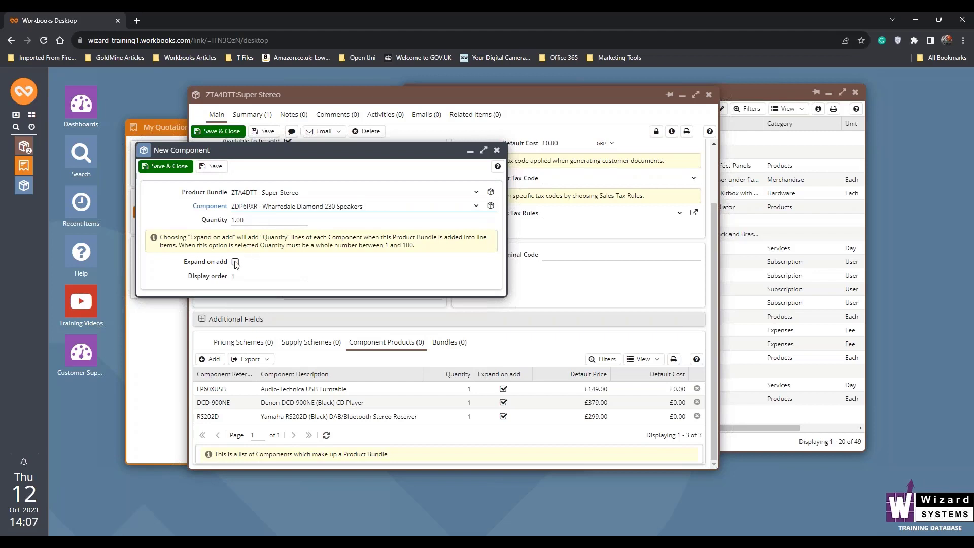
pyautogui.click(208, 167)
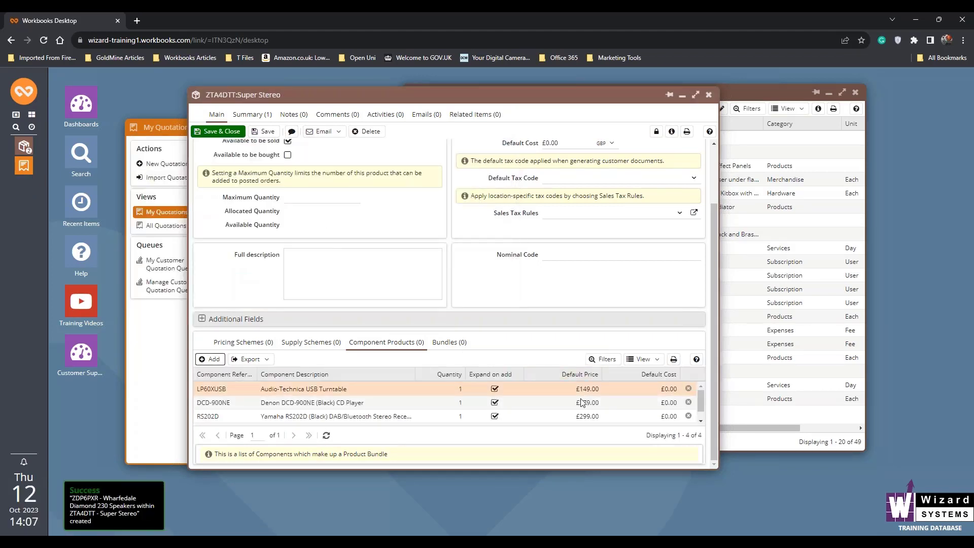
# Set the Super Stereo bundle's default price to 999.99 GBP, then save and close the product
pyautogui.moveTo(670, 470); pyautogui.dragTo(672, 501)
pyautogui.moveTo(702, 437)
pyautogui.mouseDown()
pyautogui.moveTo(702, 451)
pyautogui.moveTo(701, 438)
pyautogui.mouseUp()
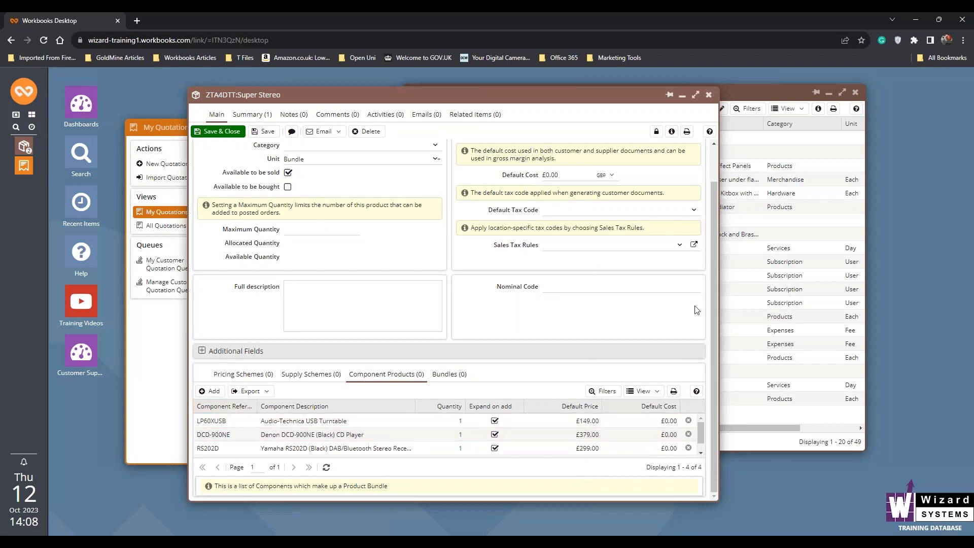
pyautogui.moveTo(715, 318); pyautogui.dragTo(715, 273)
pyautogui.click(563, 174)
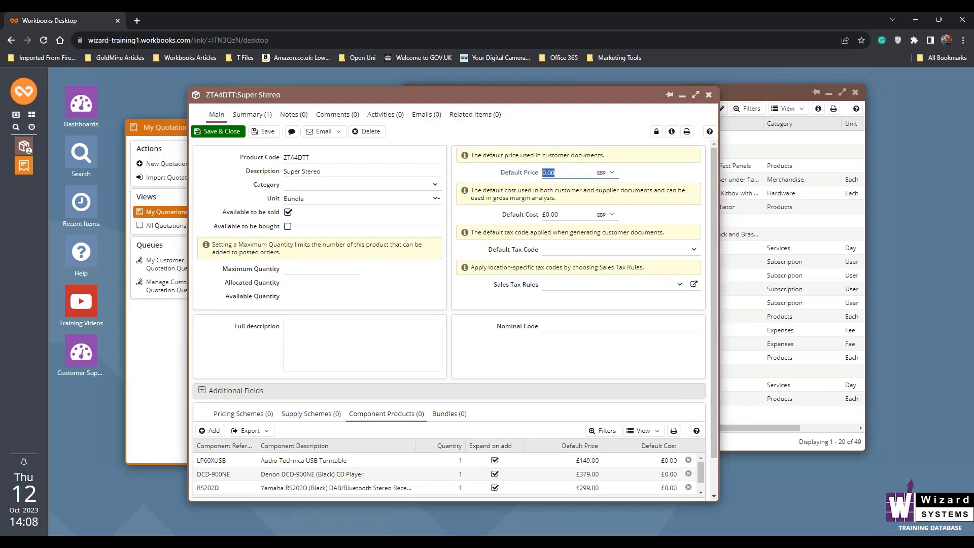
pyautogui.write('999.99')
pyautogui.click(488, 172)
pyautogui.click(224, 133)
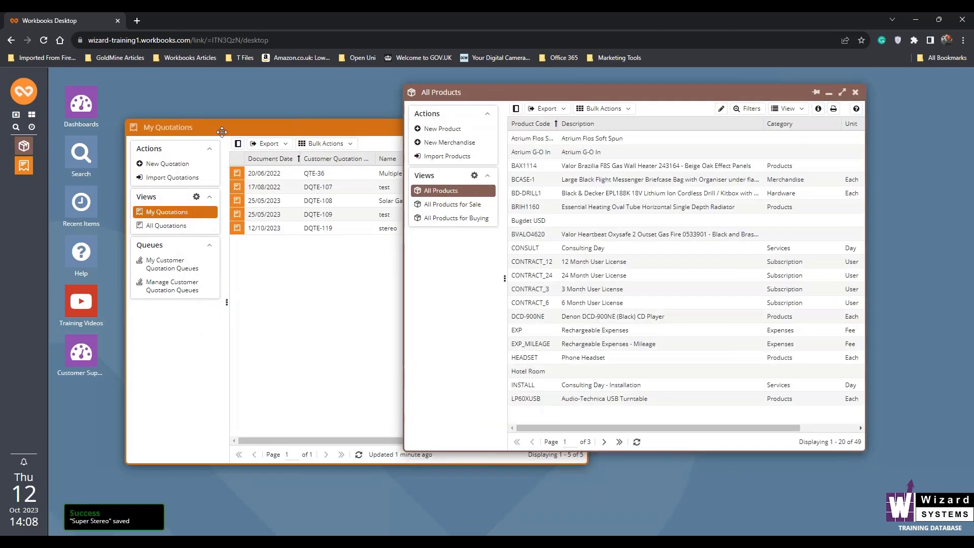
# Create a new customer quotation named "stereo"
pyautogui.click(174, 165)
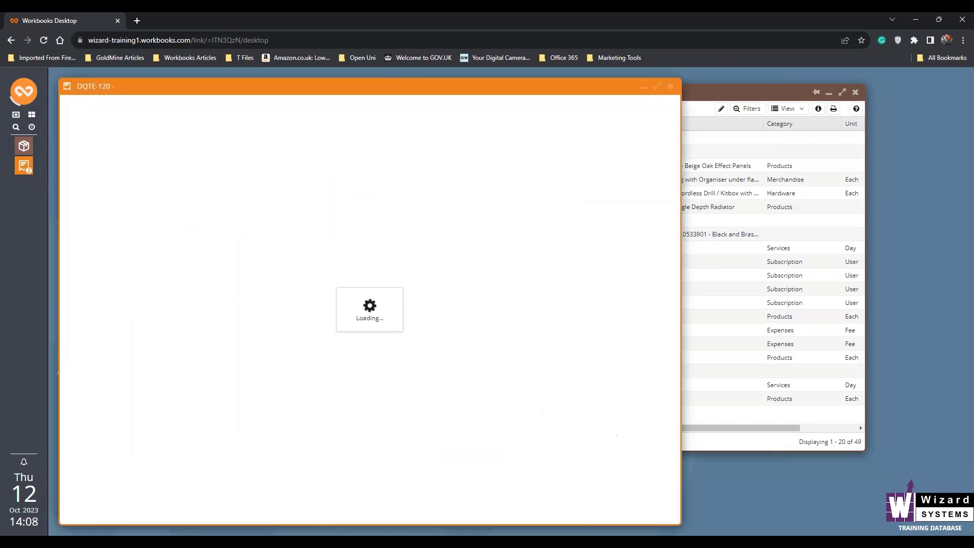
pyautogui.click(174, 193)
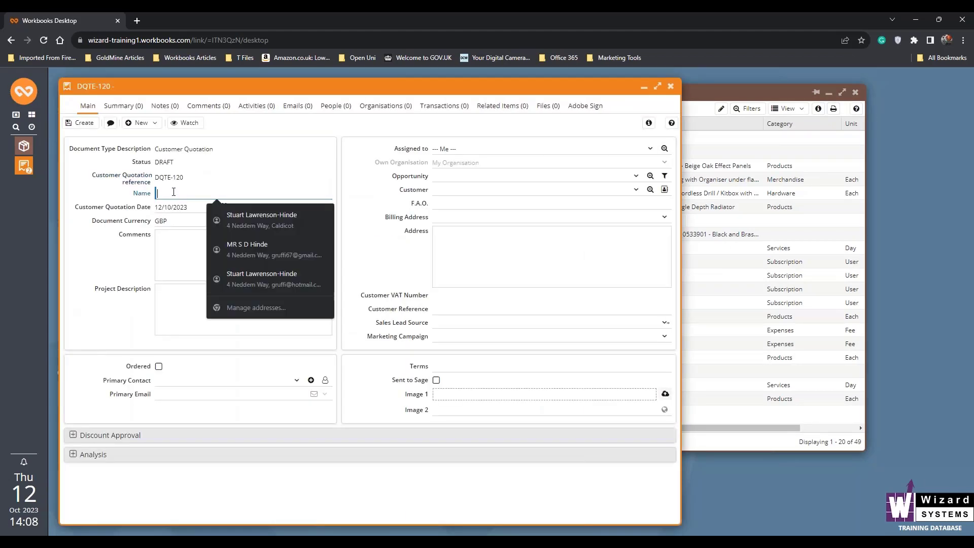
pyautogui.write('ste')
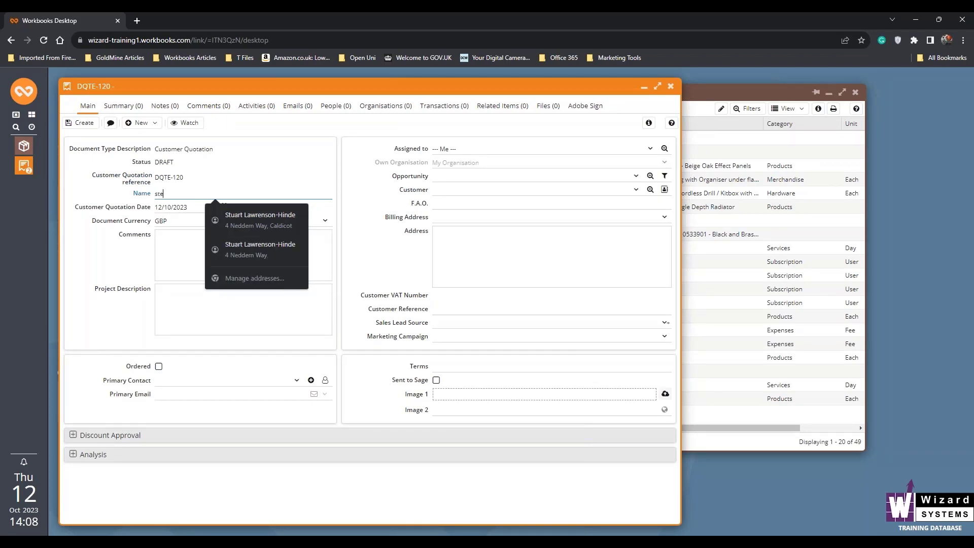
pyautogui.write('reo')
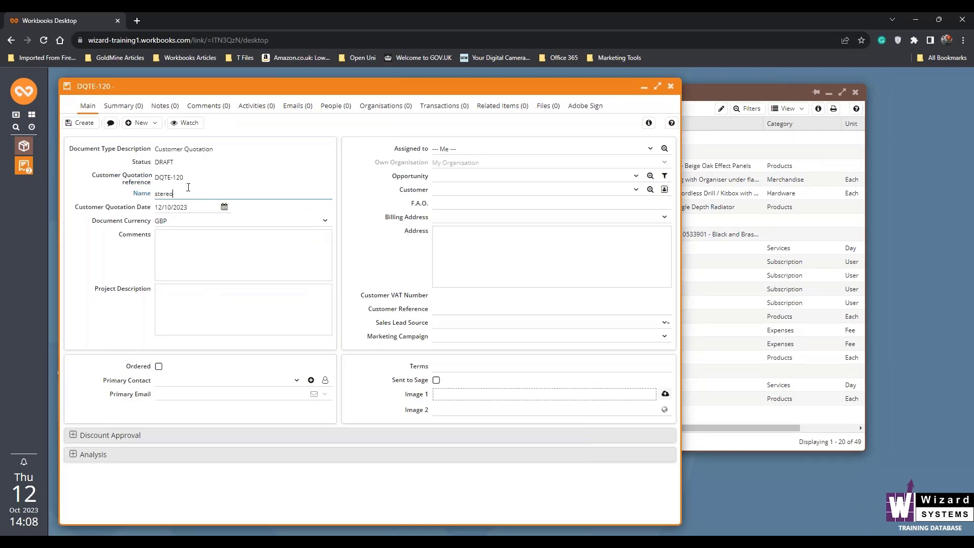
pyautogui.click(80, 123)
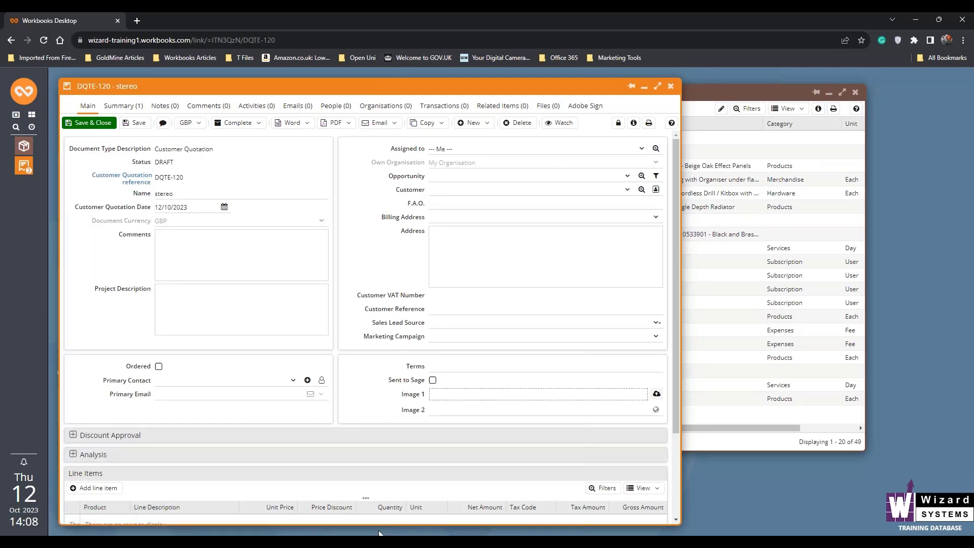
# Add the ZTA4DTT Super Stereo bundle as a line item on the new quotation, save it and view the resulting line items
pyautogui.moveTo(377, 523); pyautogui.dragTo(392, 457)
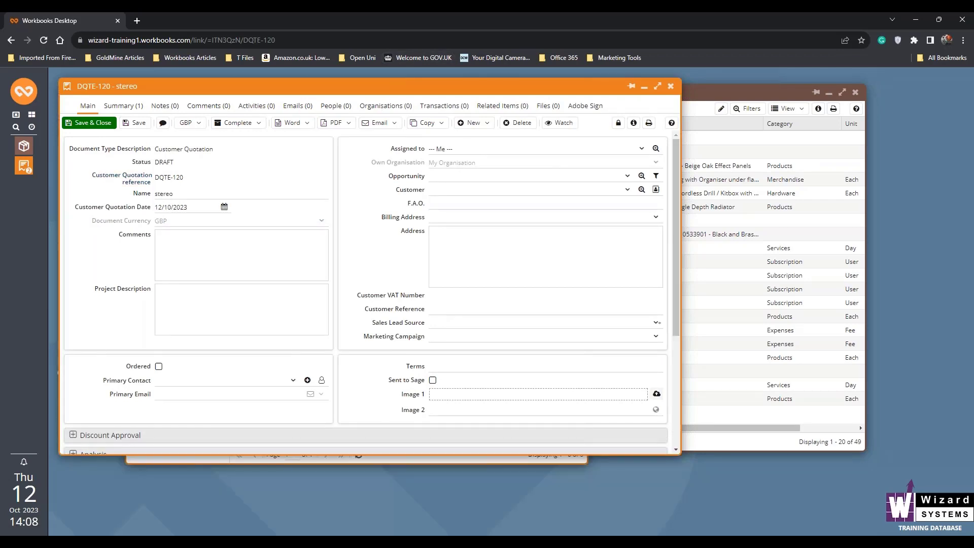
pyautogui.scroll(-3, 675, 335)
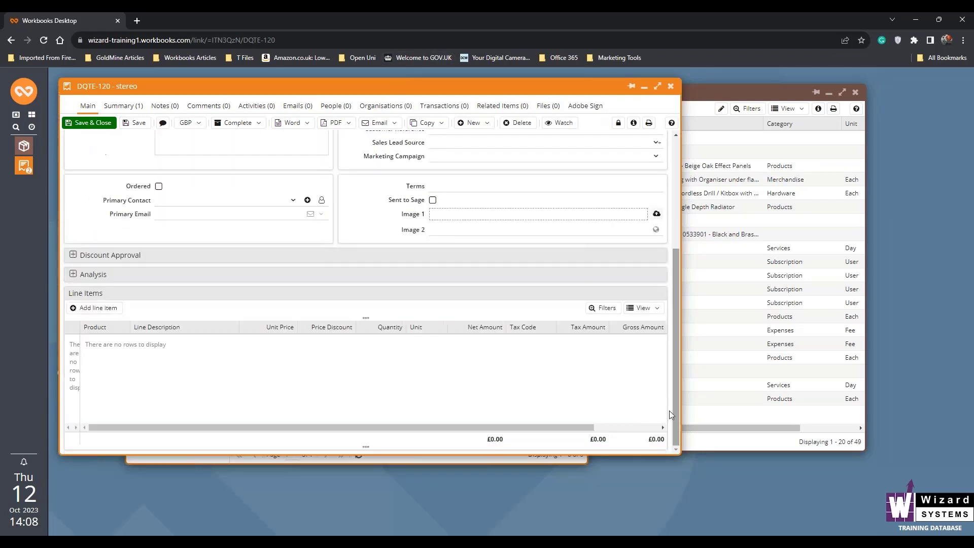
pyautogui.click(96, 309)
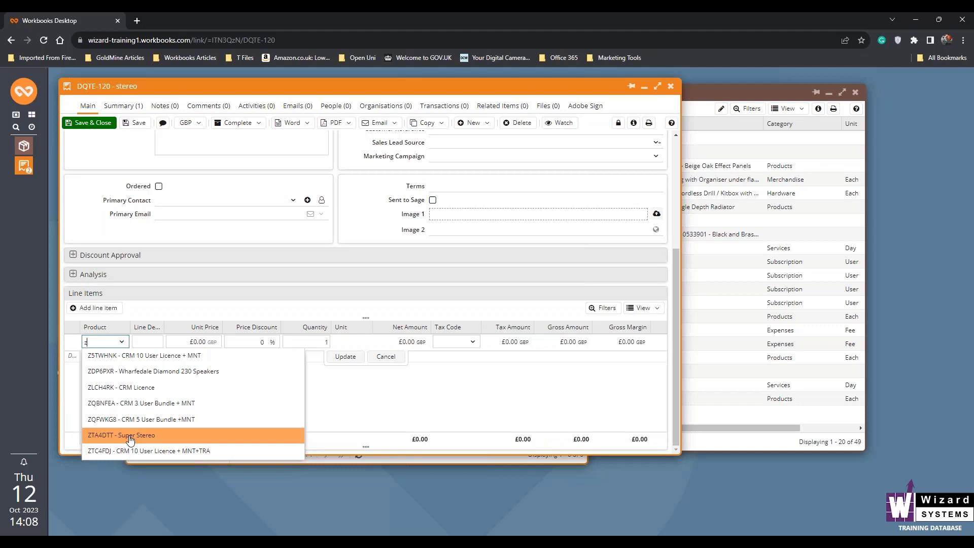
pyautogui.click(129, 440)
pyautogui.click(347, 357)
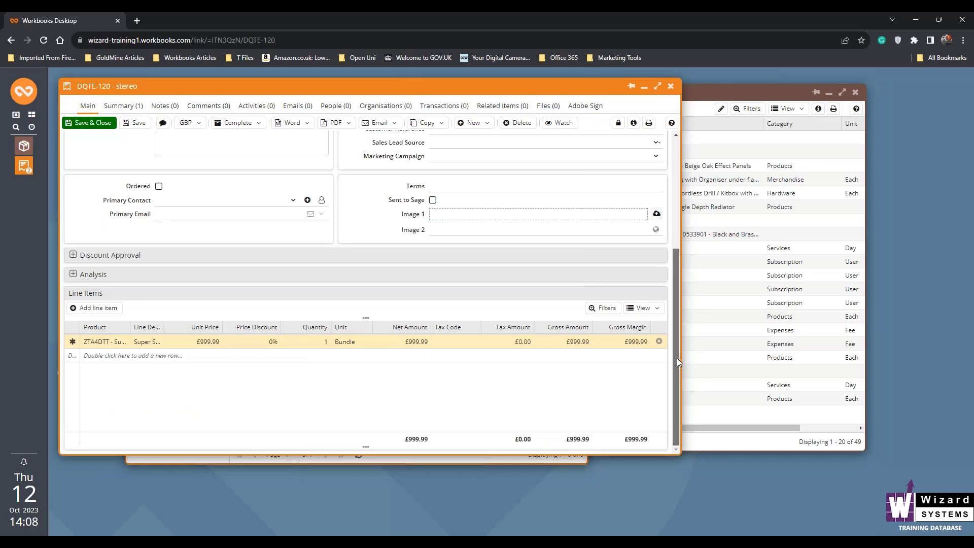
pyautogui.moveTo(677, 358); pyautogui.dragTo(677, 357)
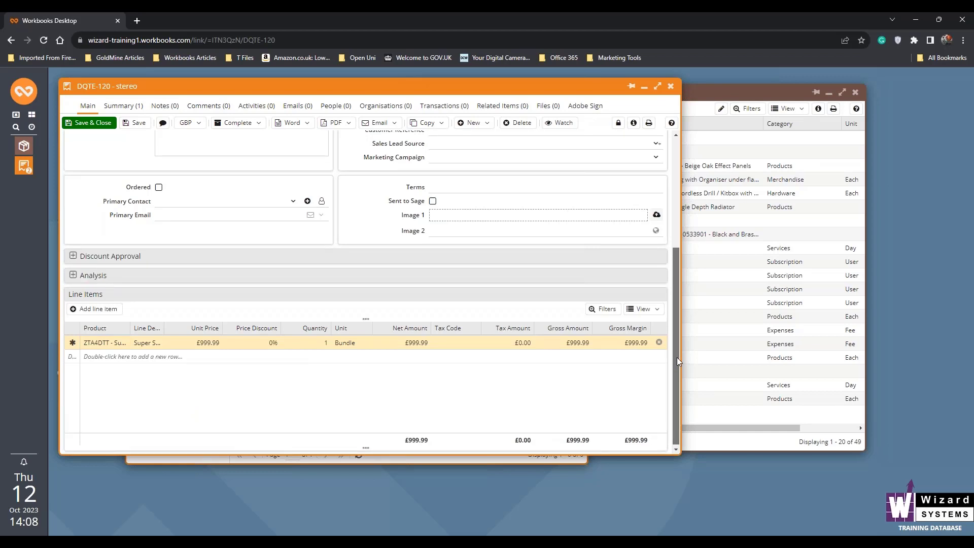
pyautogui.click(135, 122)
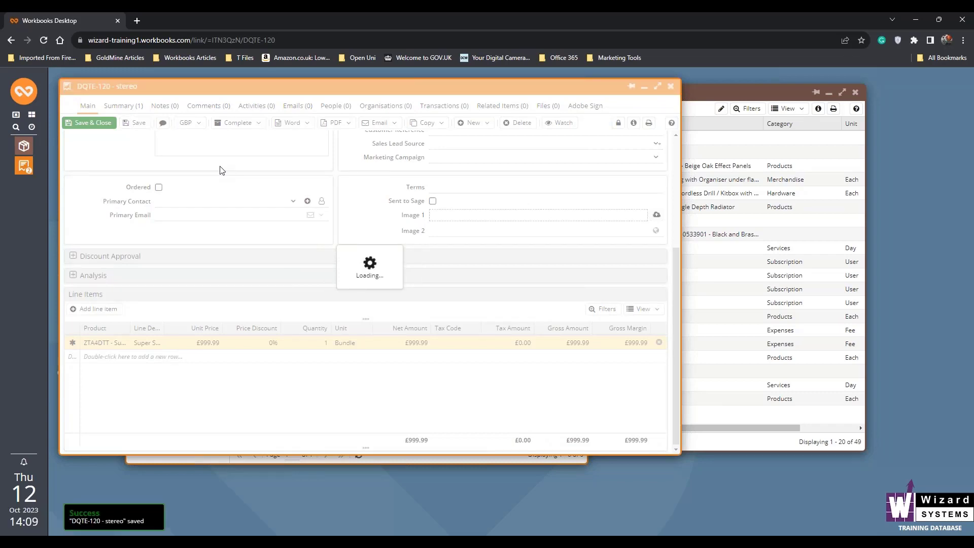
pyautogui.scroll(-5, 676, 212)
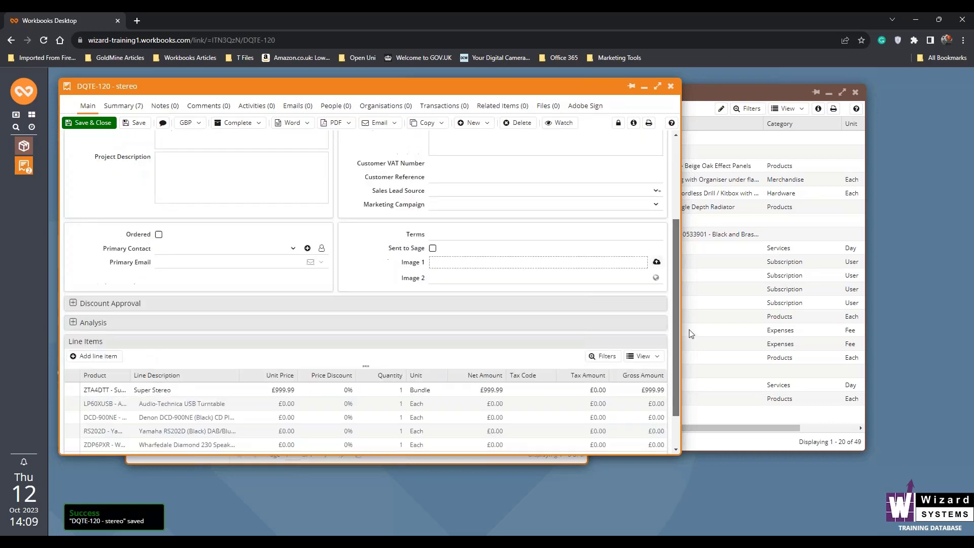